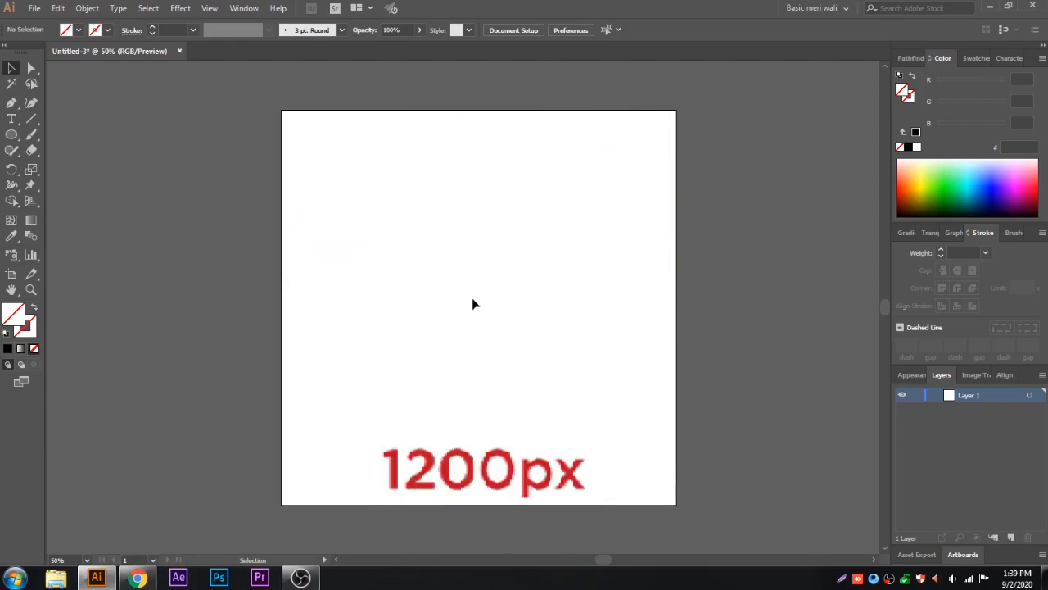
Step: Add the lowercase point text "mj" near the middle of the artboard with the Type tool
key(ctrl+plus)
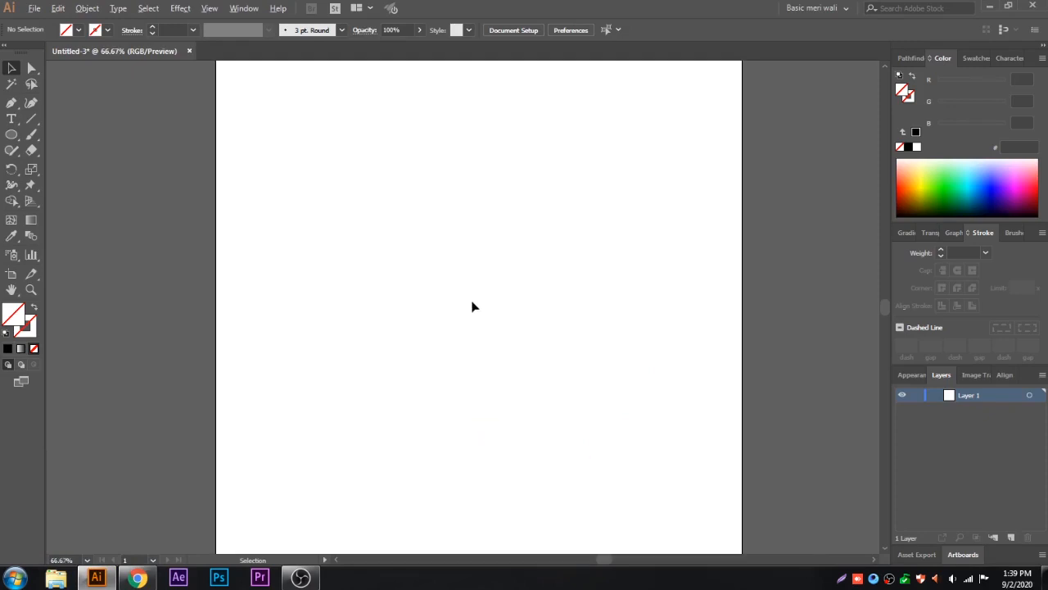
key(ctrl+plus)
key(ctrl+plus)
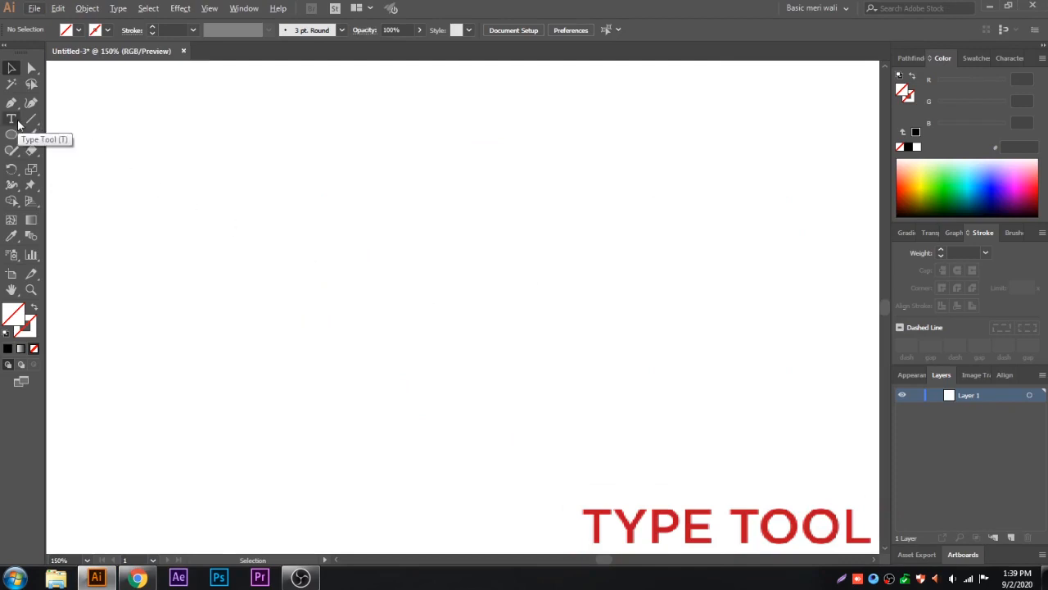
click(12, 119)
click(465, 279)
text(MJ)
key(BackSpace)
key(BackSpace)
text(mj)
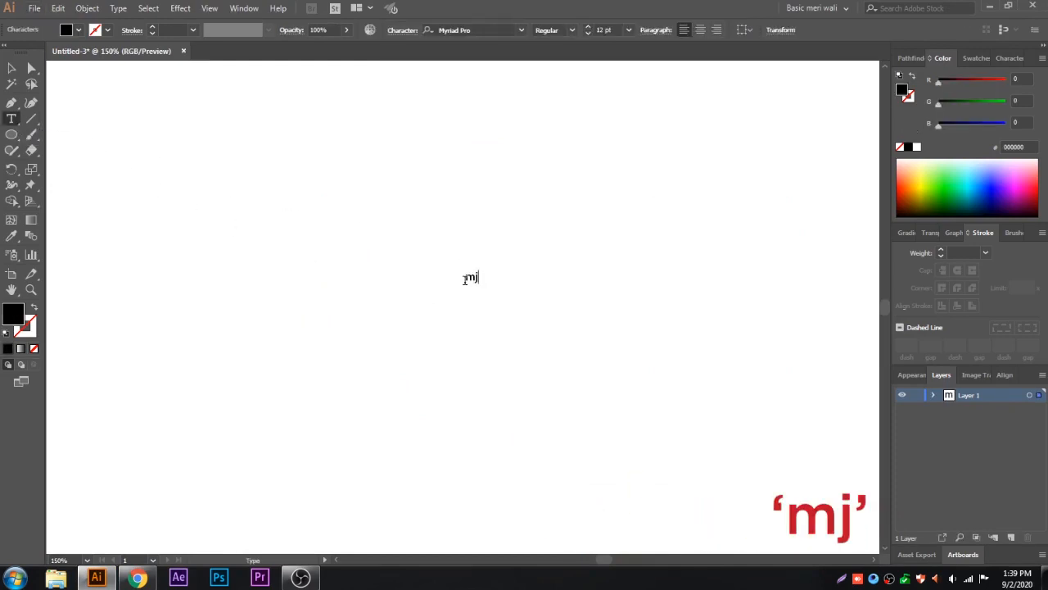
click(12, 70)
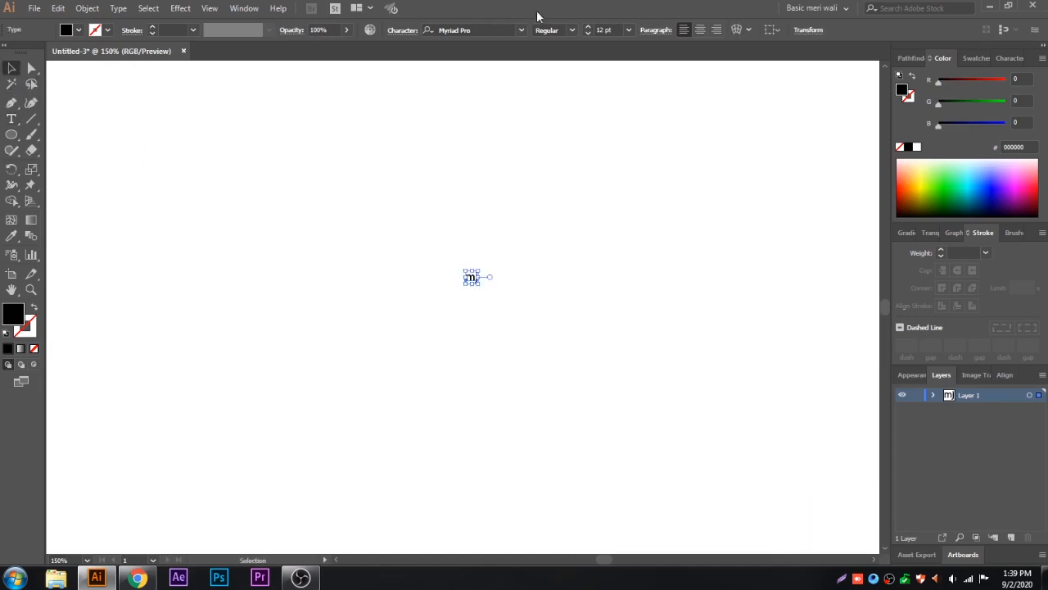
Step: Set the mj text's font size to 200 pt and move it to the left part of the artboard
click(588, 28)
double_click(600, 31)
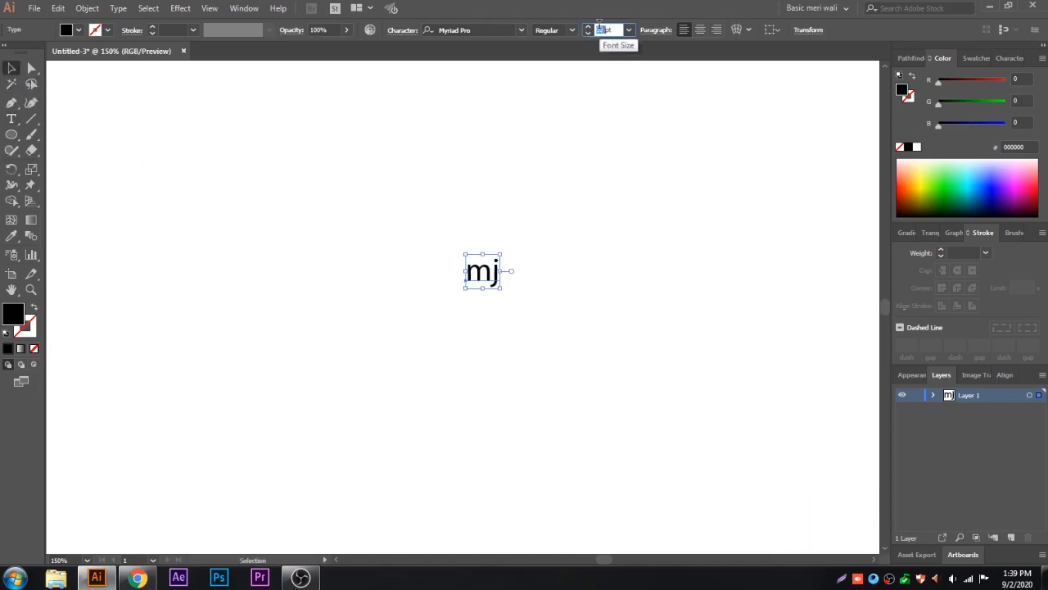
text(200)
key(Return)
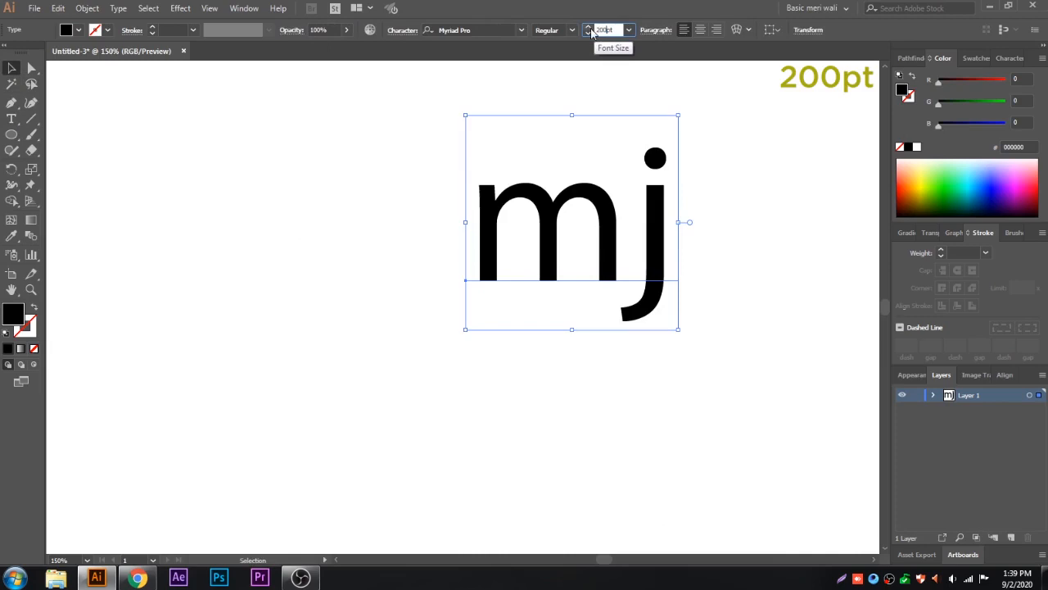
drag(569, 229, 339, 306)
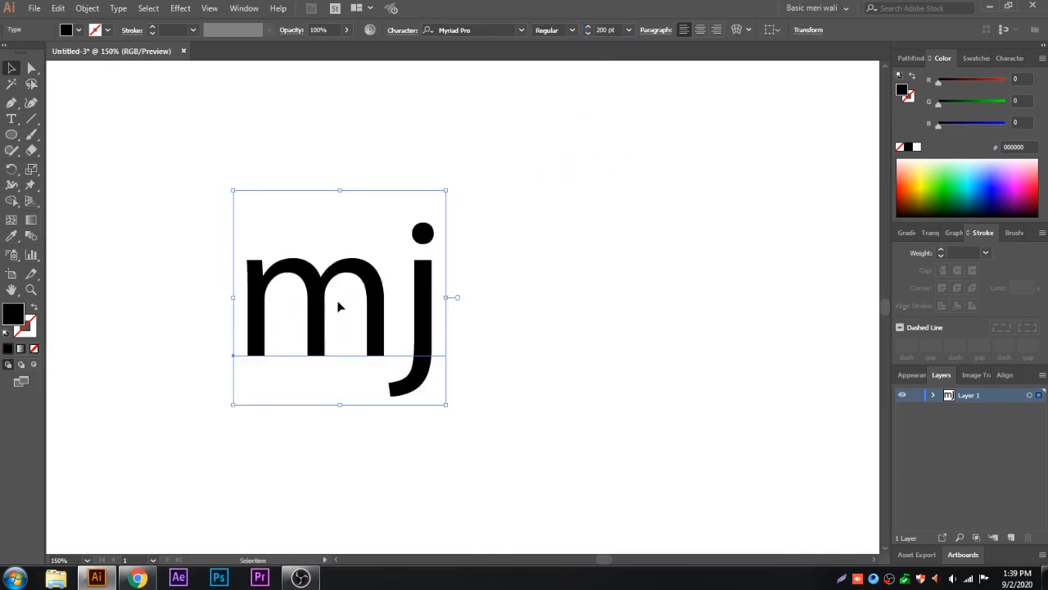
Step: Change the mj text's font to Photograph Signature
click(463, 30)
text(photo)
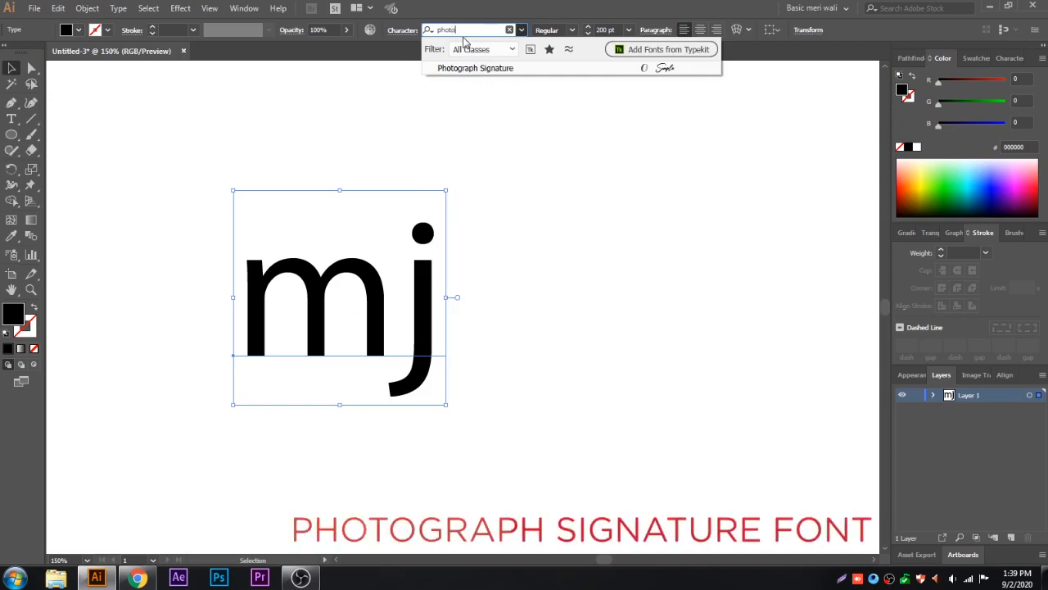
click(466, 68)
click(441, 154)
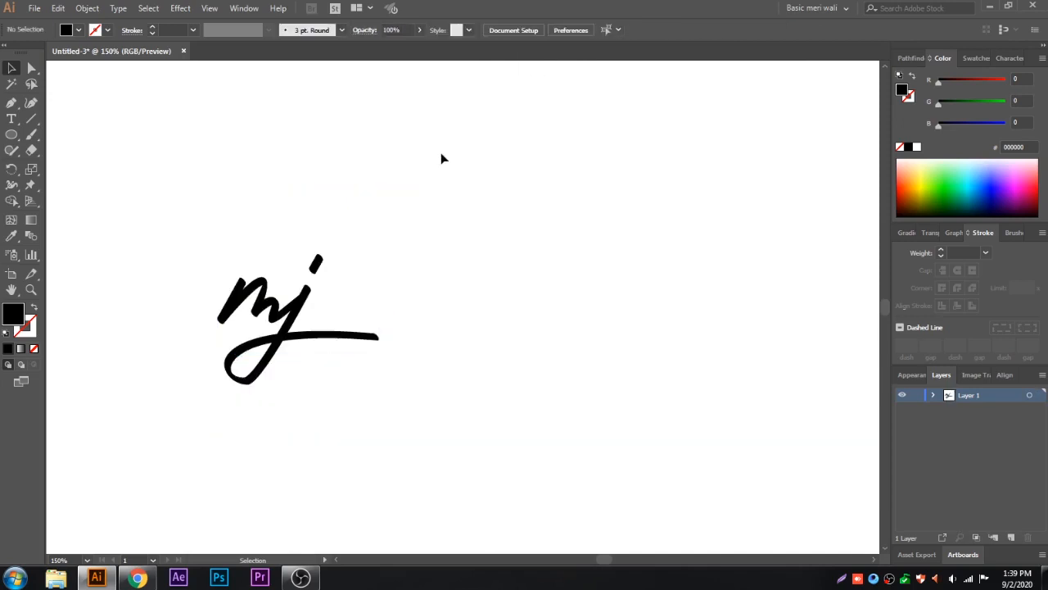
Step: Expand the mj text's object and fill into outlines and unite the letter shapes with Pathfinder
click(321, 302)
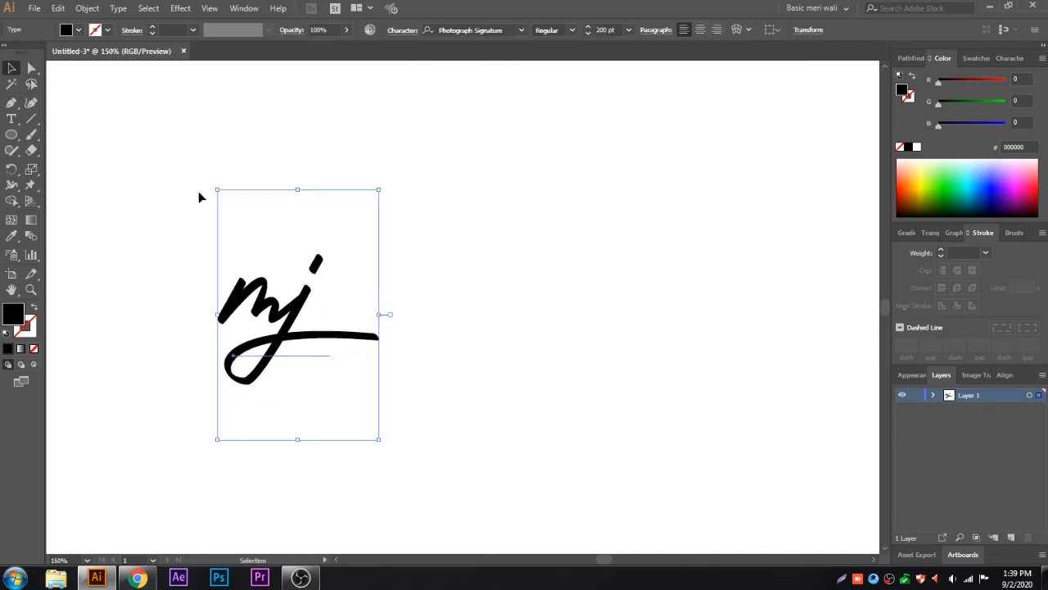
click(87, 8)
click(115, 148)
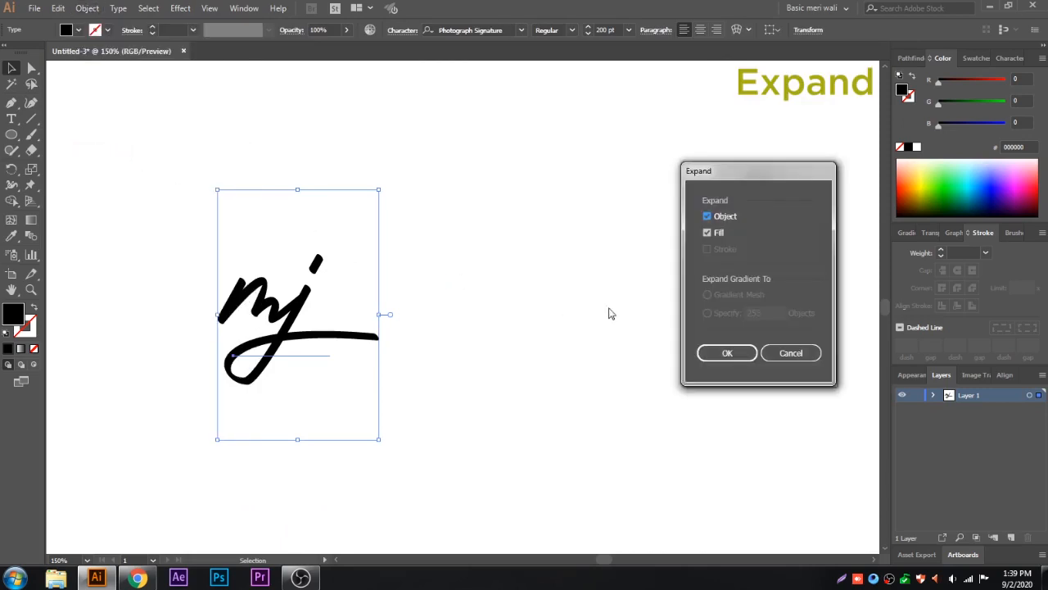
click(708, 351)
click(913, 59)
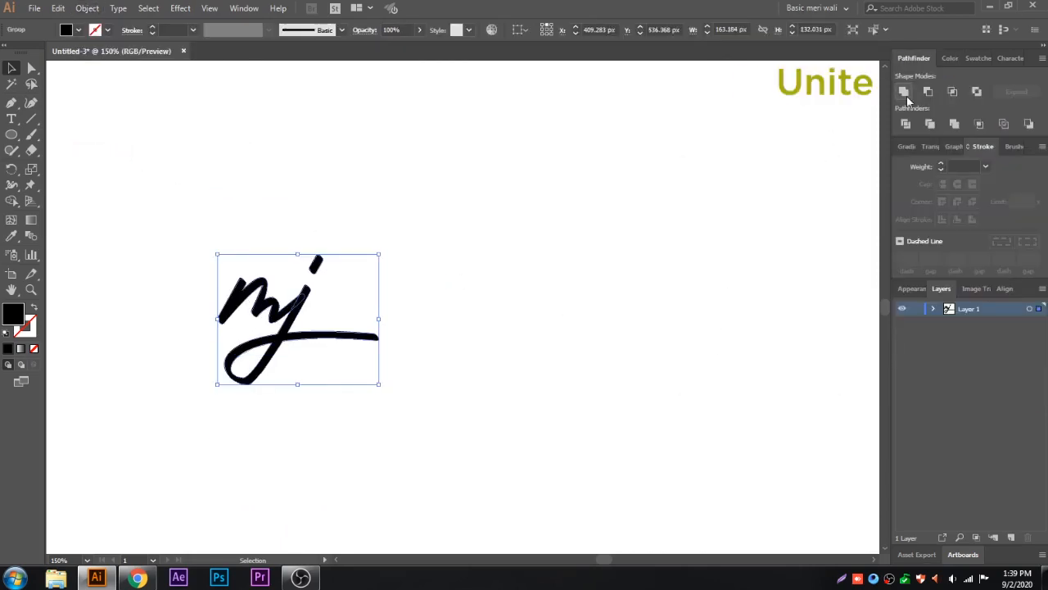
click(906, 95)
click(516, 189)
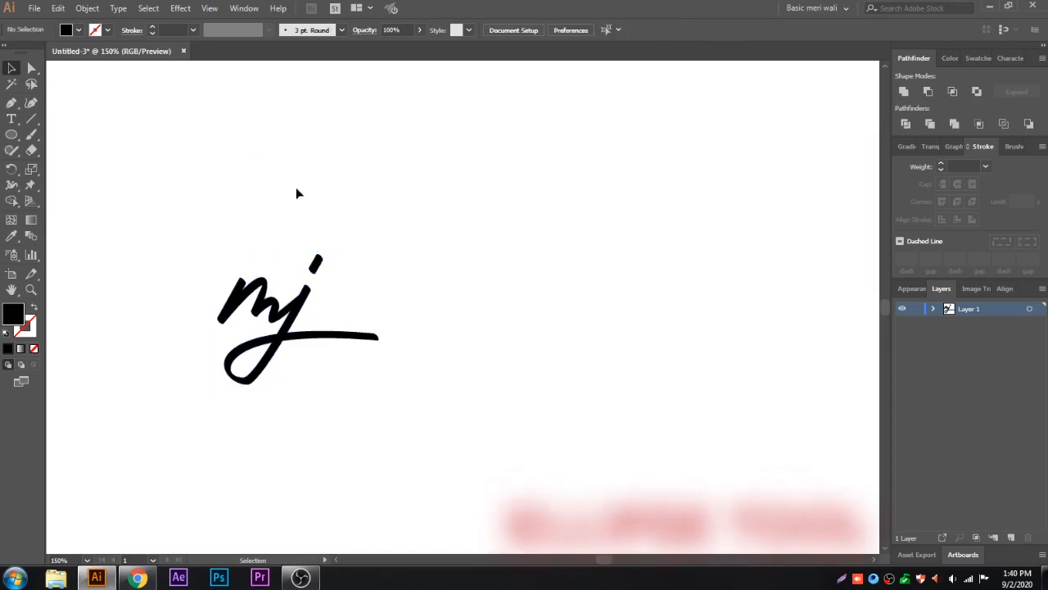
Step: Create a circle 200 px wide and 200 px high to the right of the mj lettering
click(13, 136)
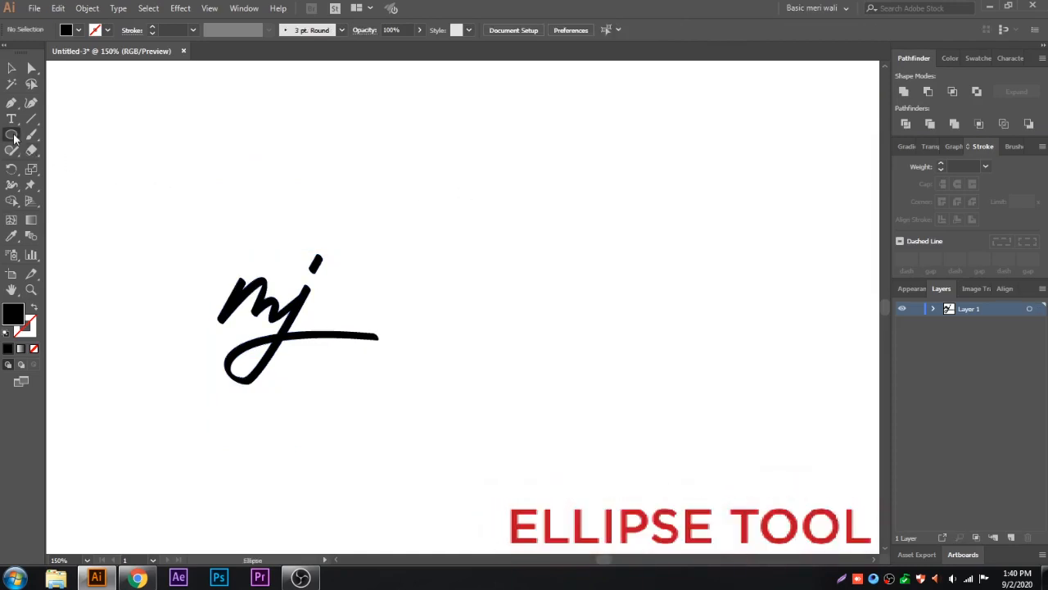
click(576, 235)
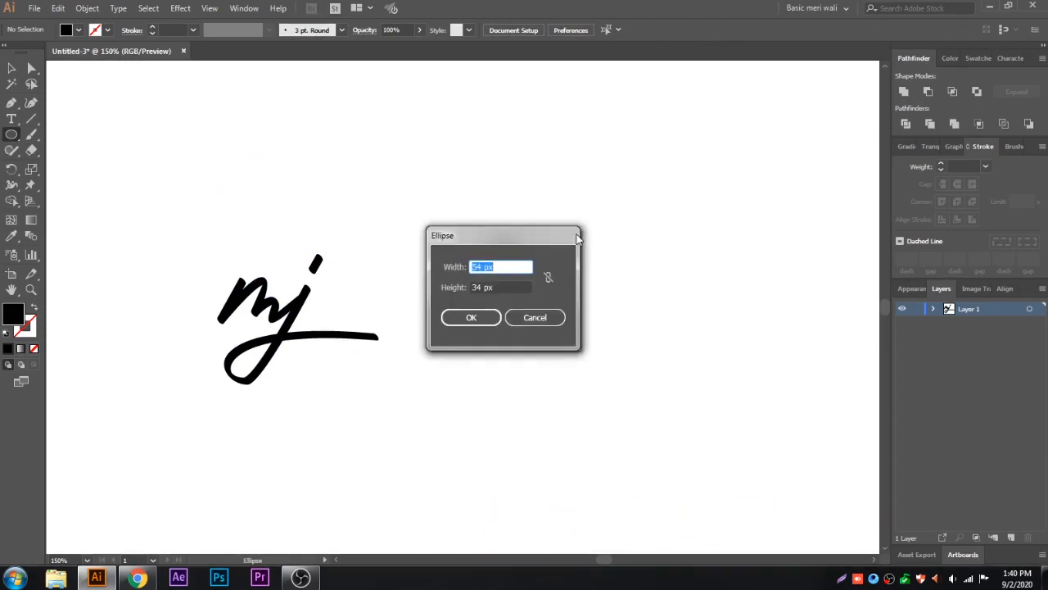
text(200)
click(482, 287)
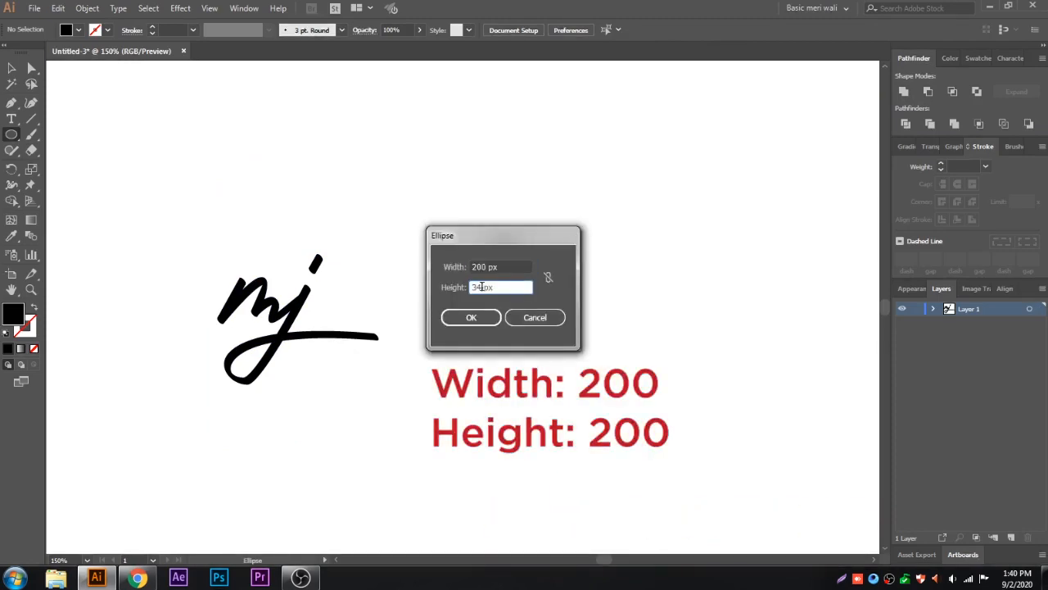
text(200)
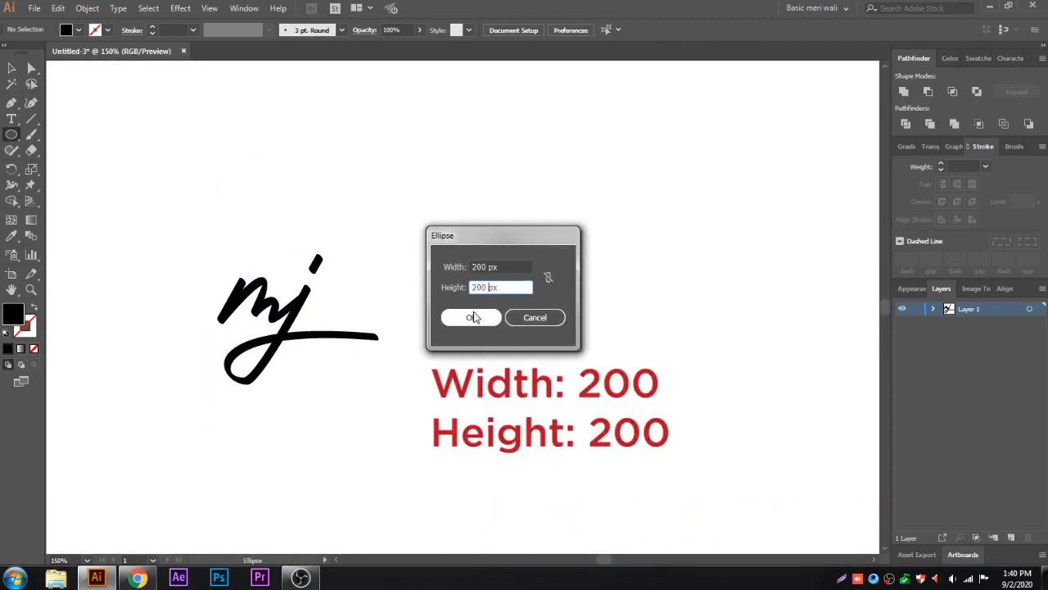
click(473, 316)
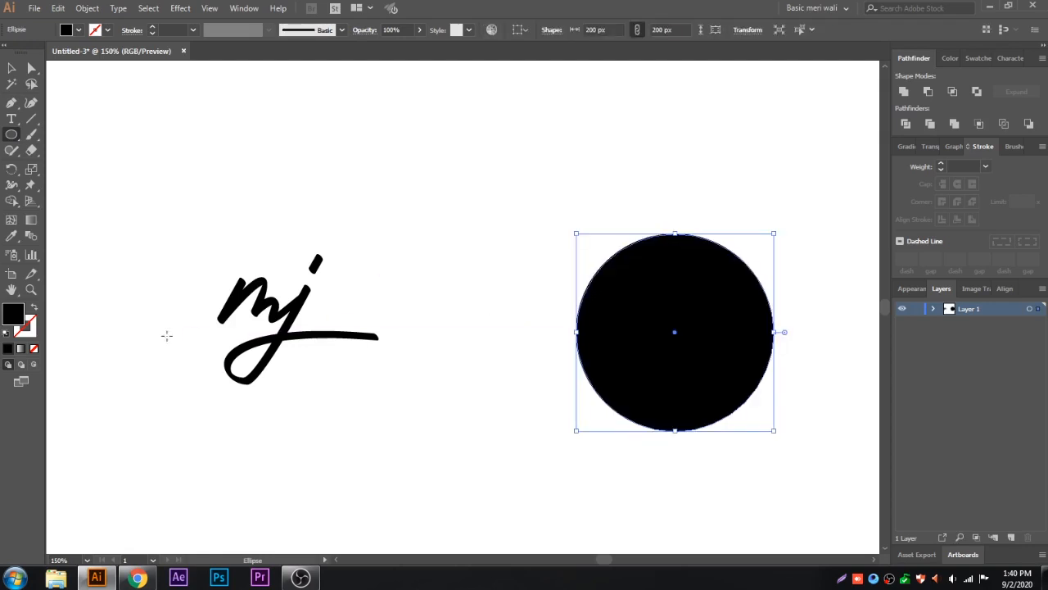
Step: Remove the circle's fill and give it a black stroke with a weight of 3 pt
click(34, 349)
click(23, 334)
click(9, 351)
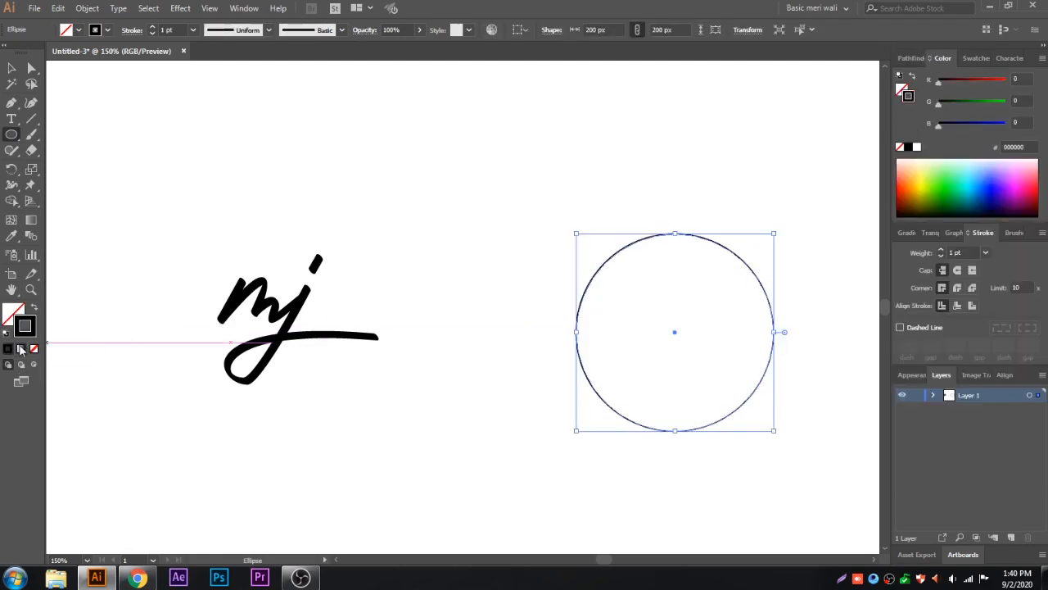
click(943, 251)
click(942, 250)
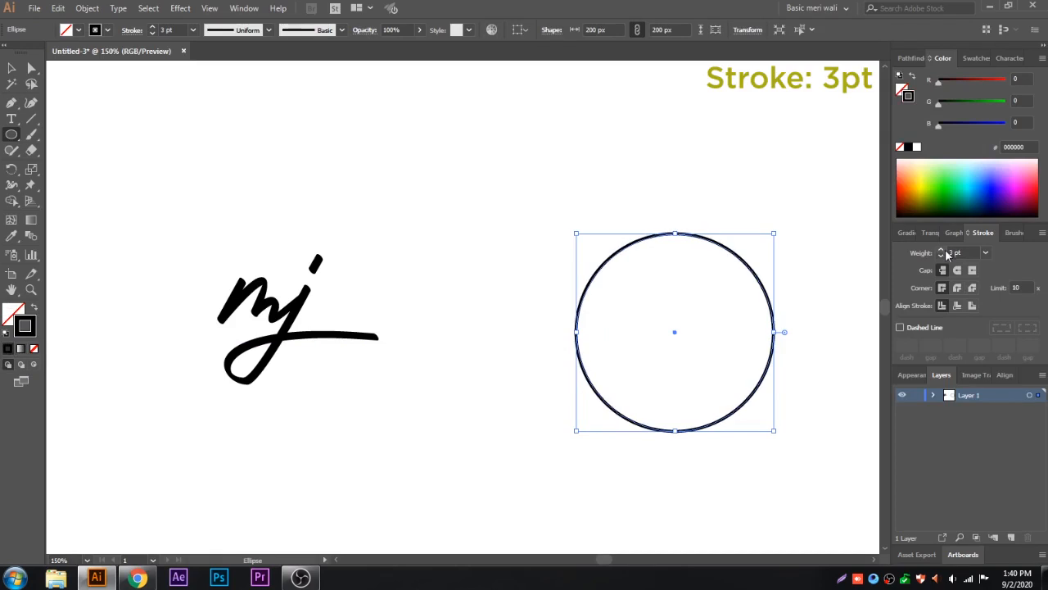
Step: Move the circle towards the lettering and align both objects to each other's horizontal and vertical centres
key(v)
drag(620, 251, 438, 244)
drag(577, 191, 198, 382)
click(561, 29)
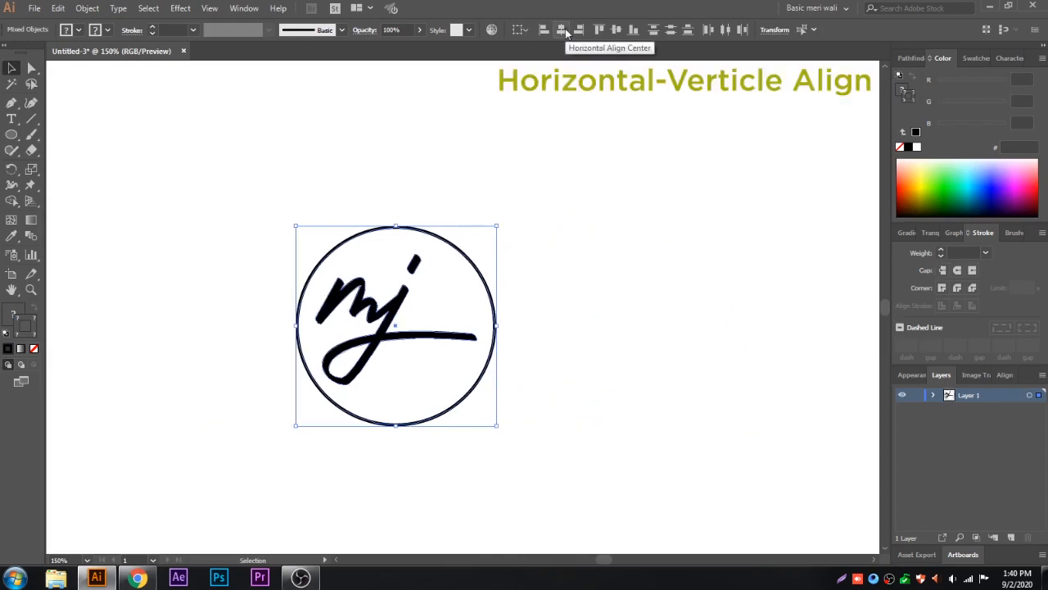
click(616, 30)
click(583, 156)
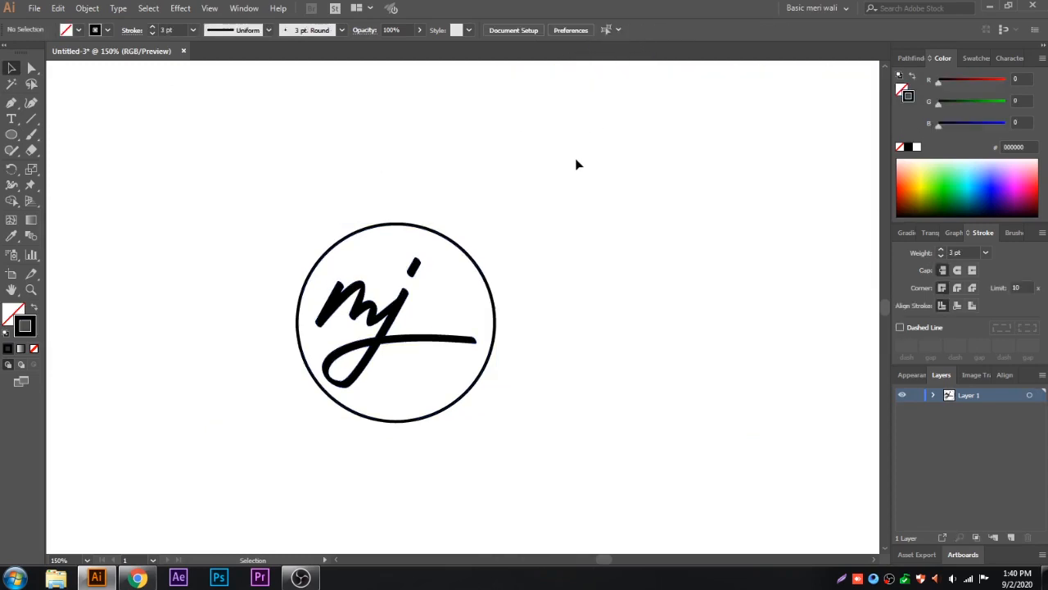
Step: Shift the mj lettering to the right so that the j's tail just crosses the circle's edge
drag(437, 347, 466, 348)
click(583, 317)
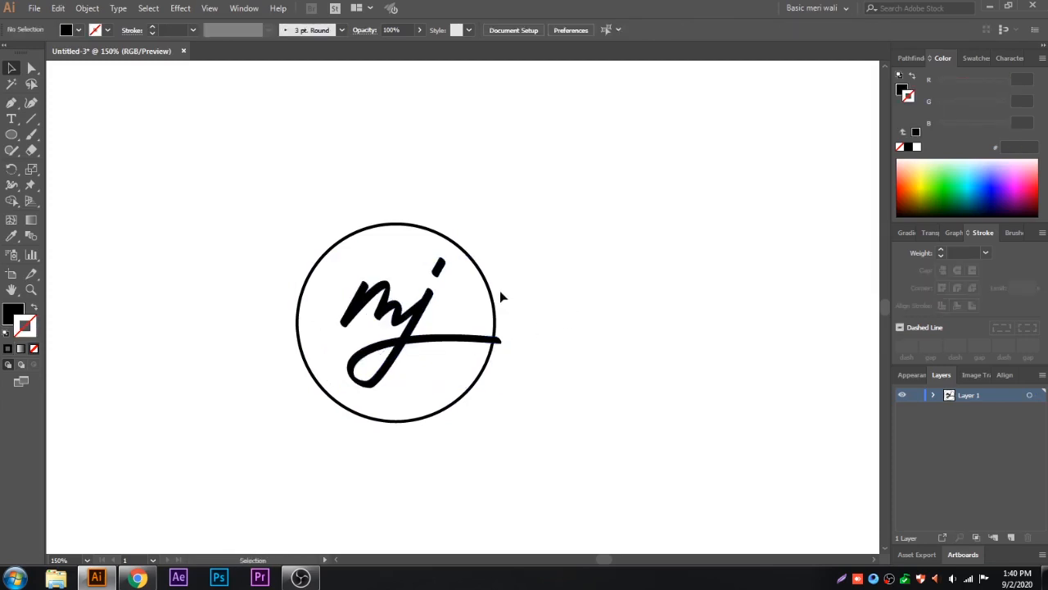
scroll(406, 362, down, 1)
scroll(405, 363, up, 3)
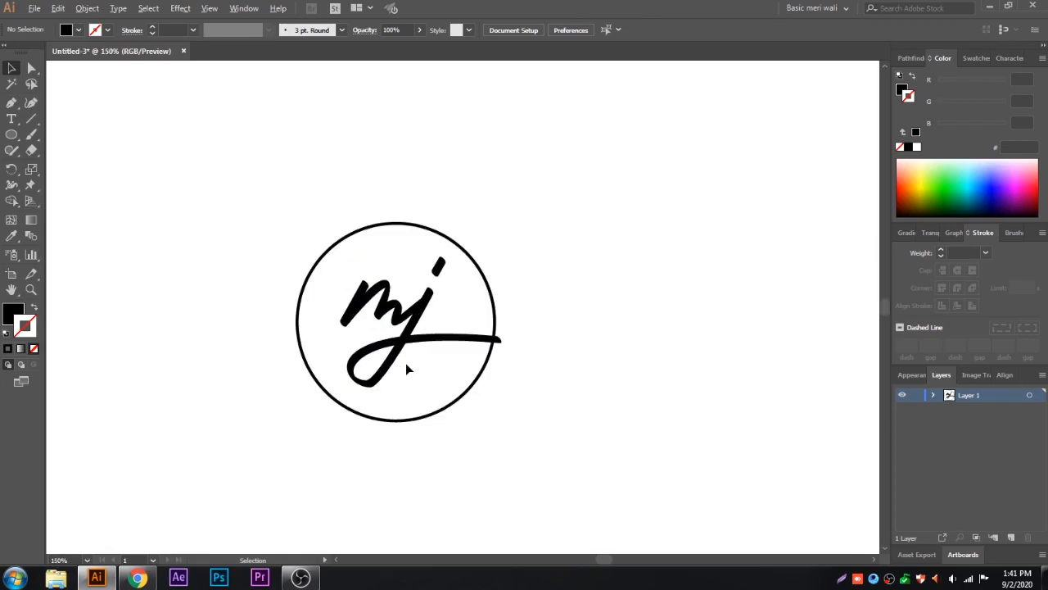
Step: Refine the curve of the j's lower loop by adjusting its anchor points and handles with the Direct Selection tool
click(31, 68)
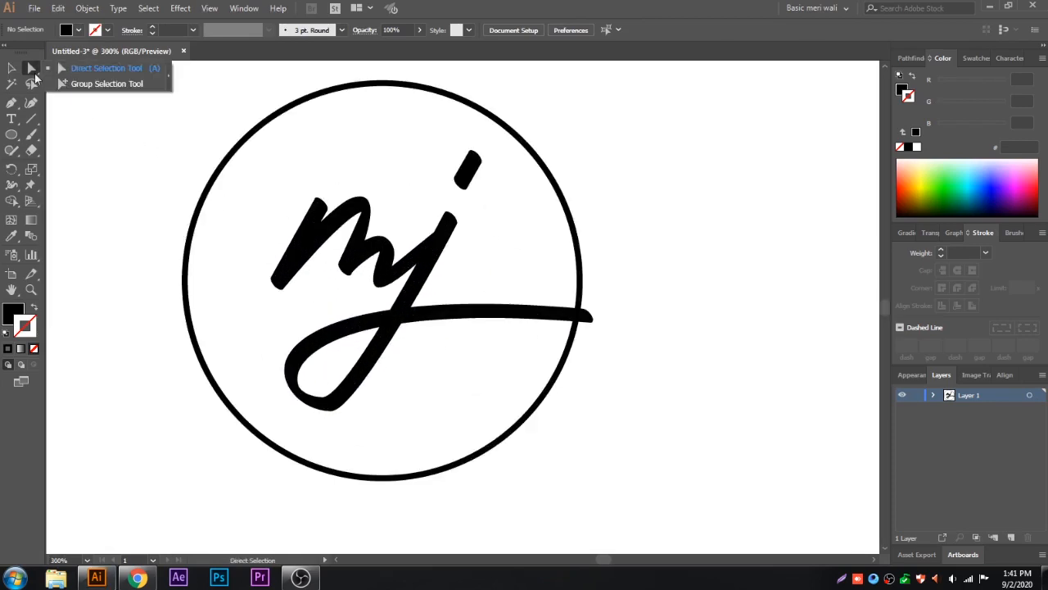
click(326, 399)
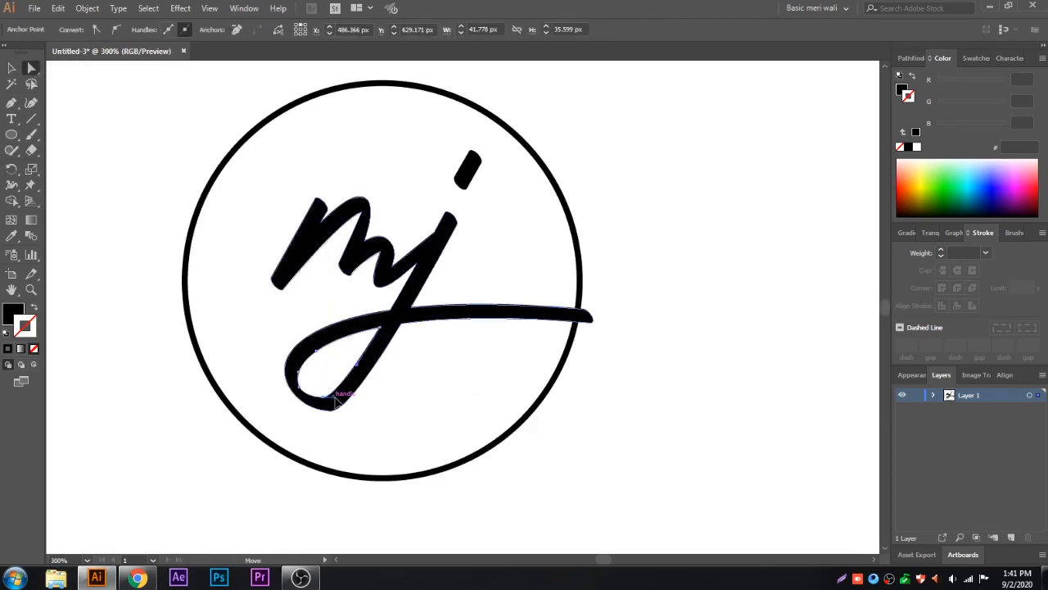
click(333, 416)
click(333, 414)
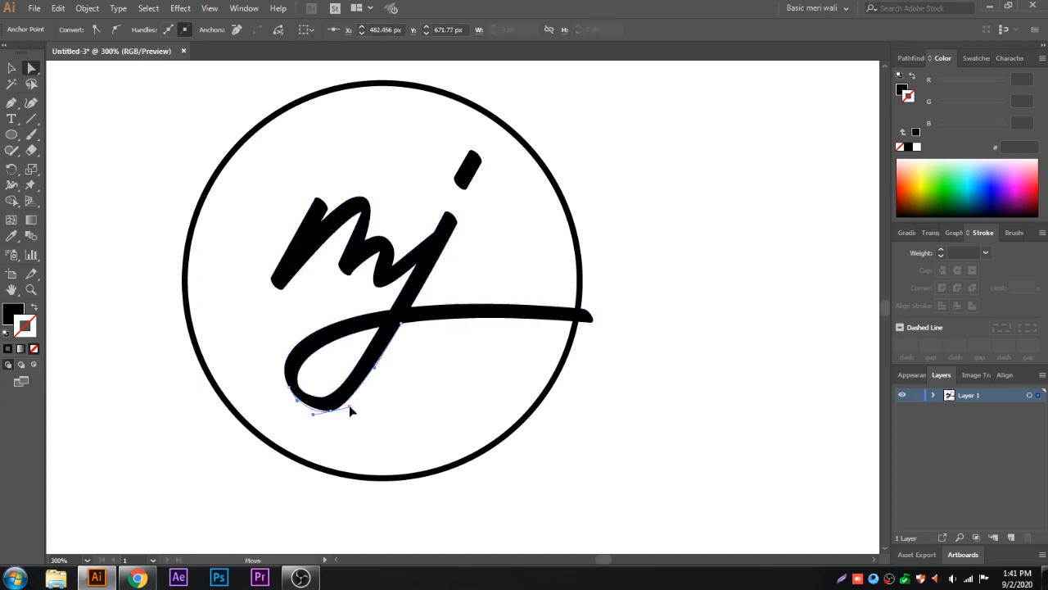
click(289, 387)
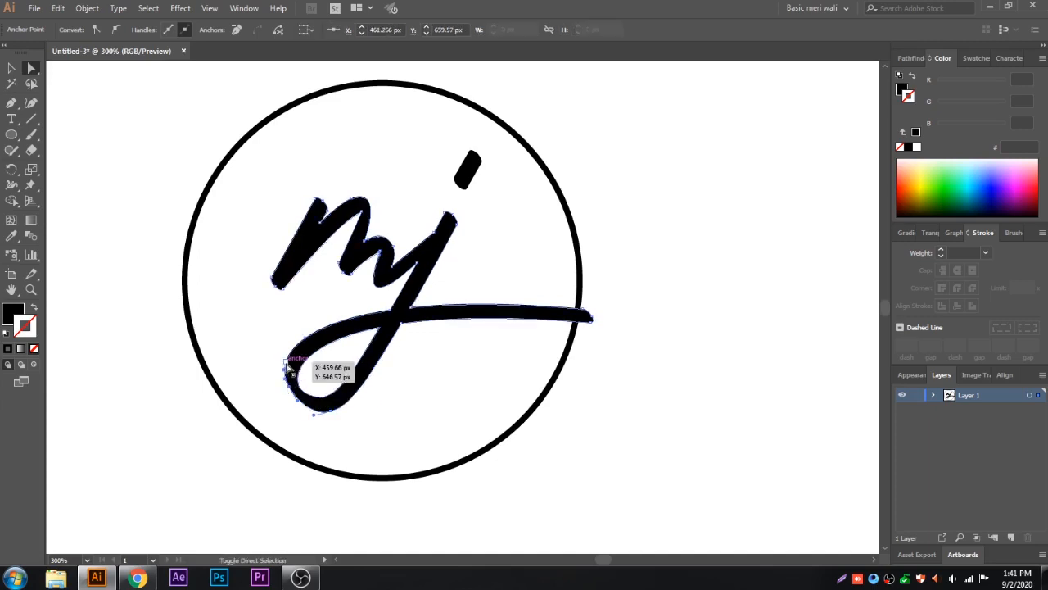
shift+click(285, 361)
drag(292, 387, 288, 392)
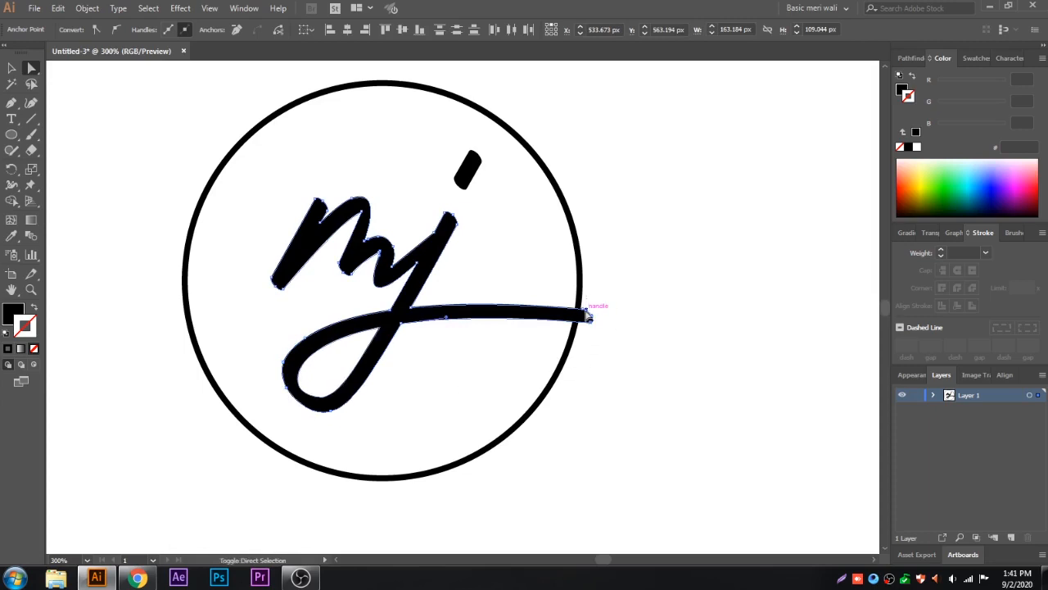
Step: Stretch the end of the j's horizontal tail about 45 px further right, well beyond the circle
drag(591, 322, 680, 324)
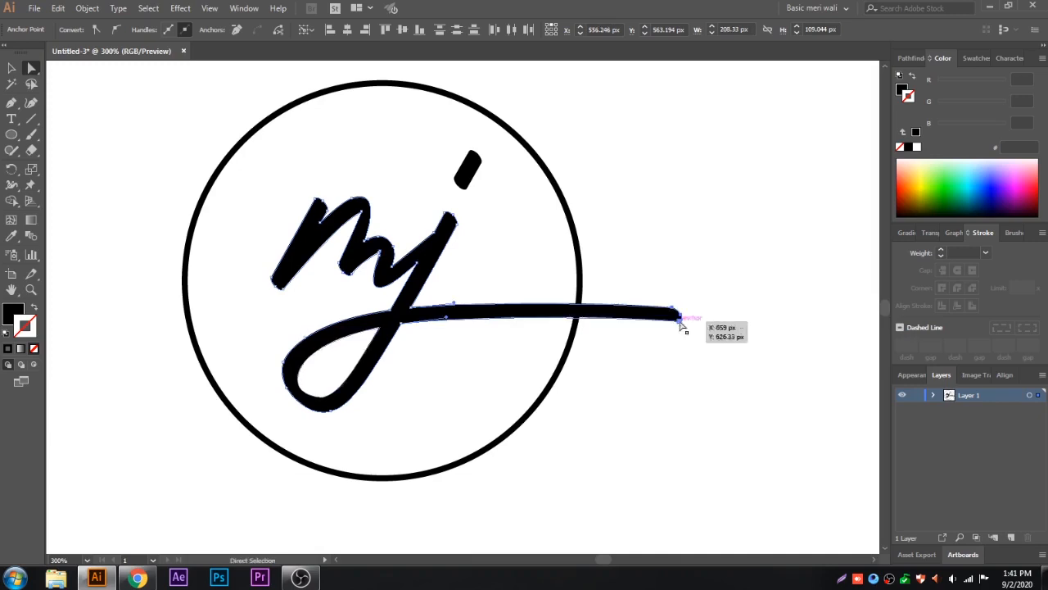
click(658, 350)
click(280, 287)
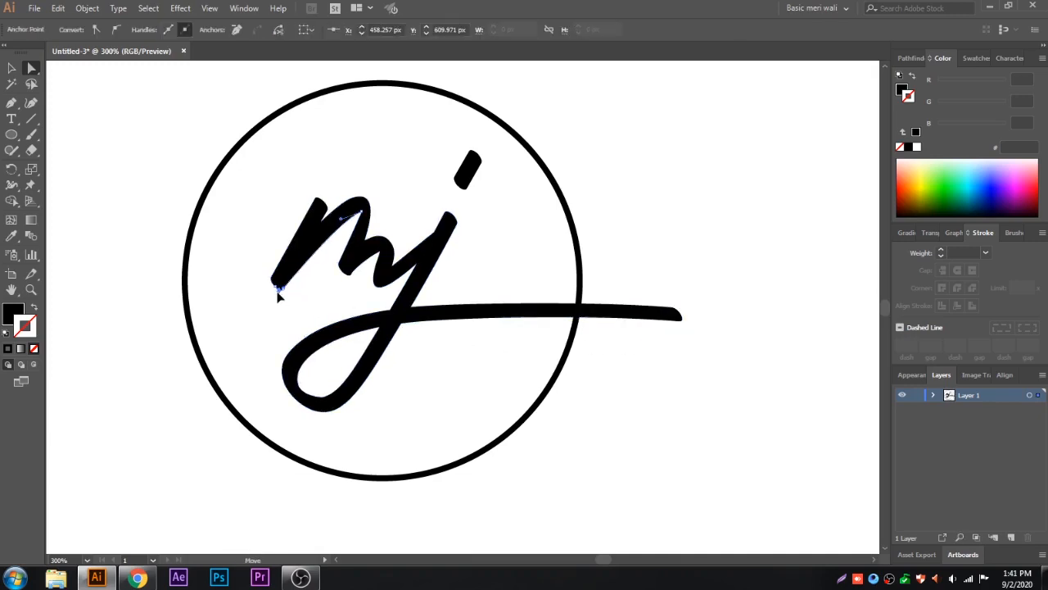
click(307, 309)
scroll(462, 354, down, 2)
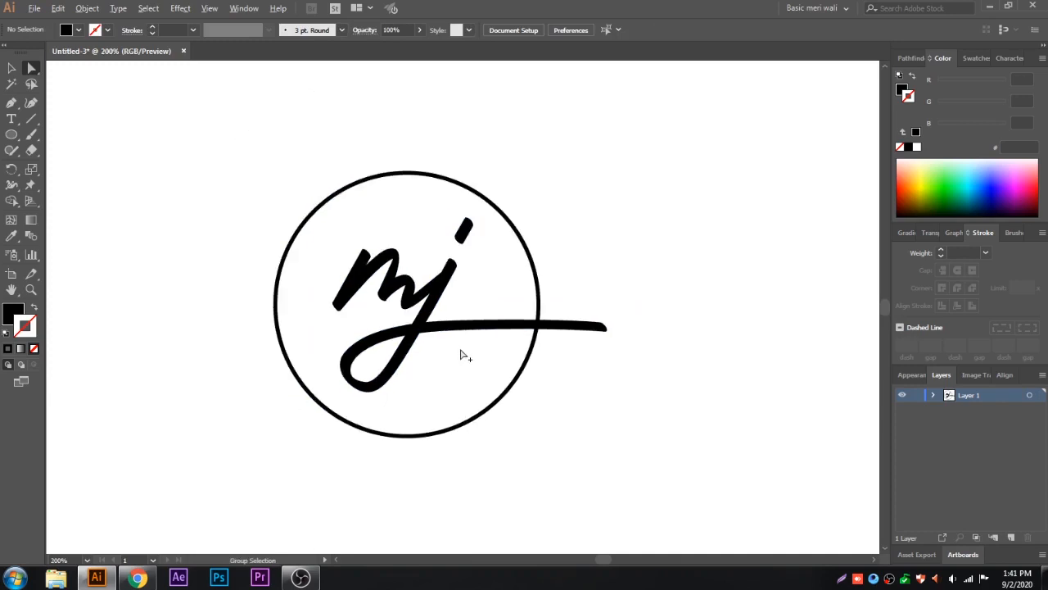
drag(552, 345, 533, 332)
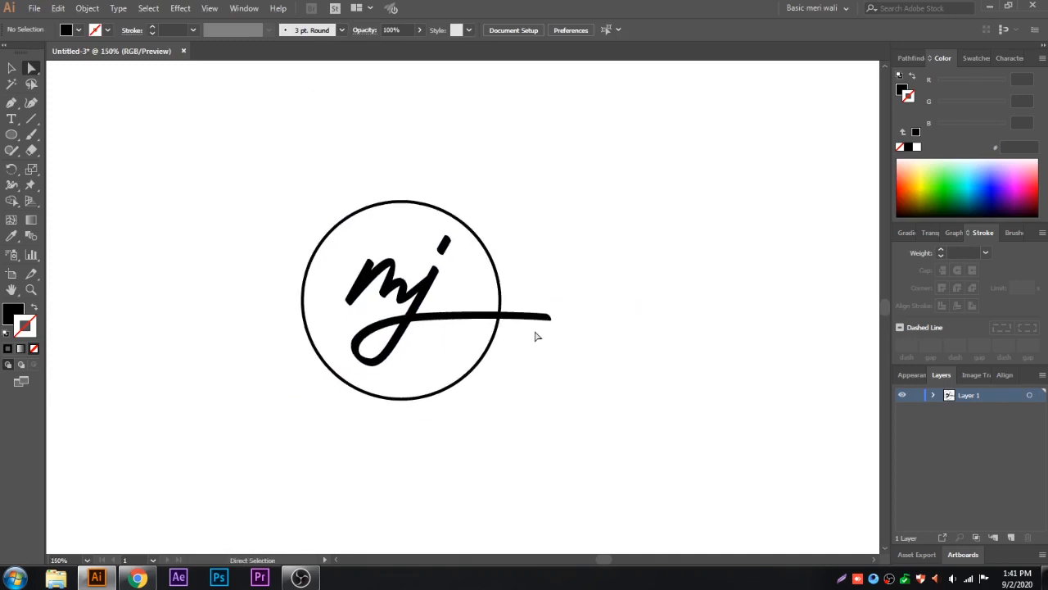
Step: Expand the circle's fill and stroke into an outlined shape
click(498, 267)
click(87, 8)
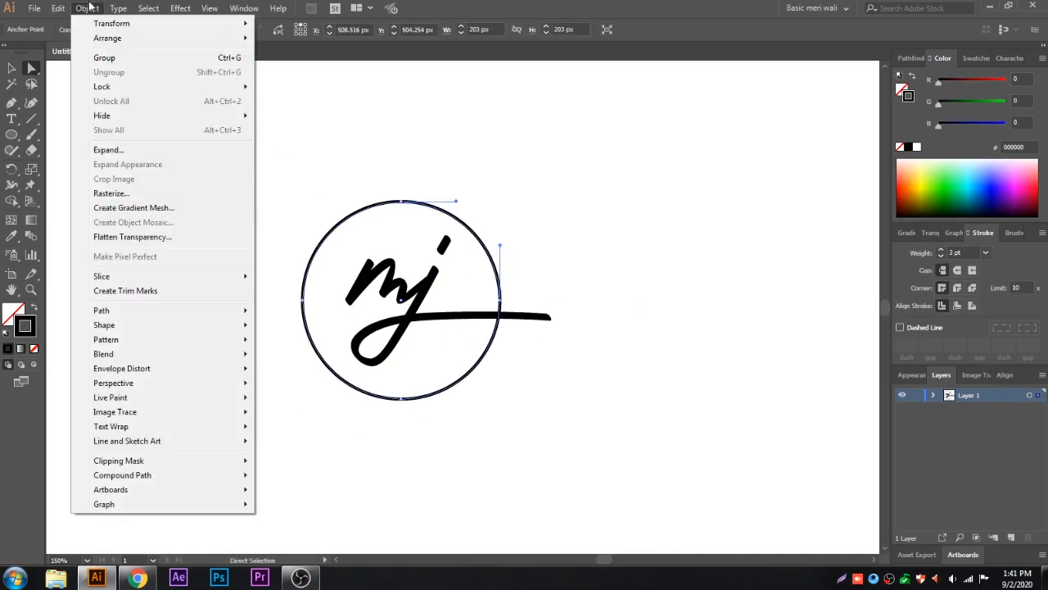
click(127, 150)
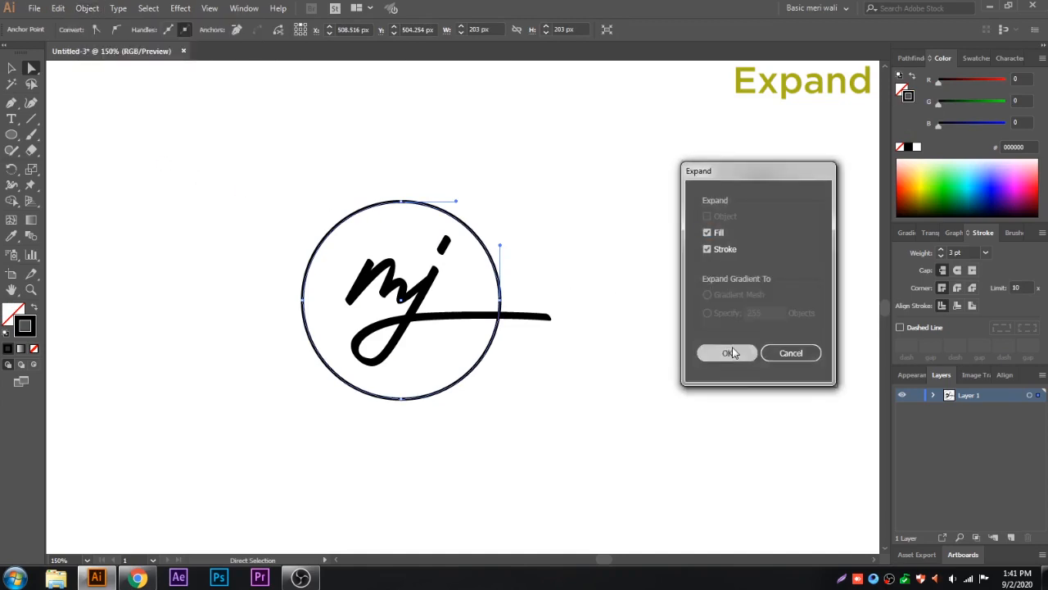
click(728, 353)
click(609, 347)
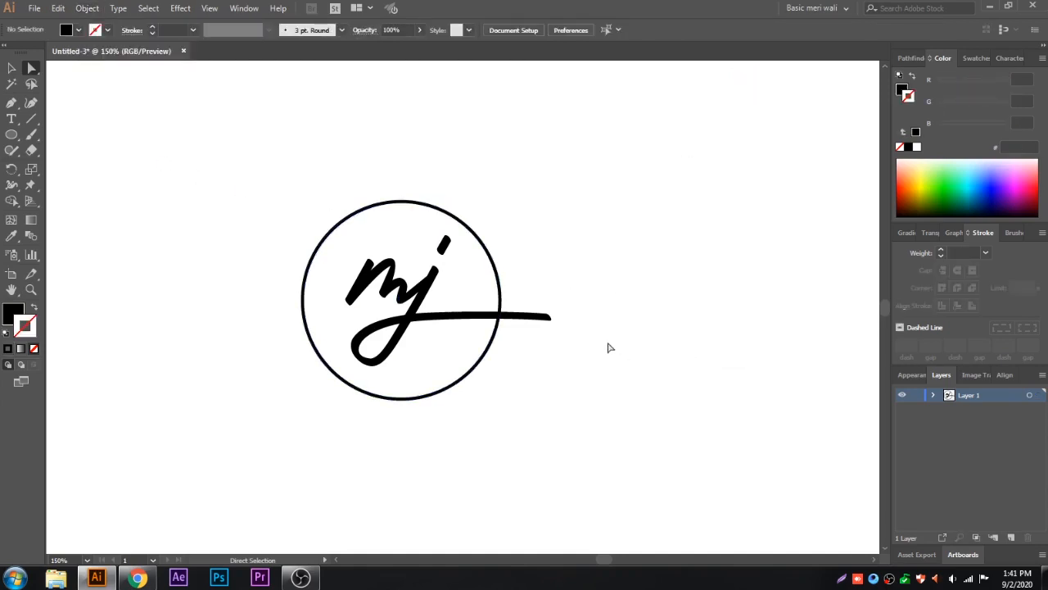
Step: Draw a straight horizontal line about 251 px long across the circle, level with the j's tail
click(32, 120)
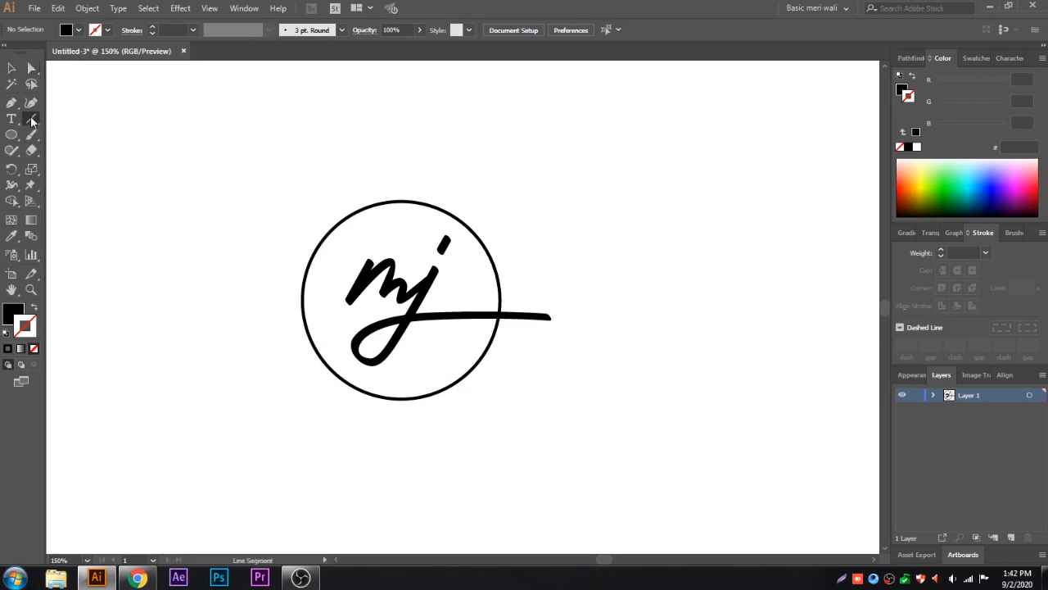
drag(550, 316, 284, 313)
key(v)
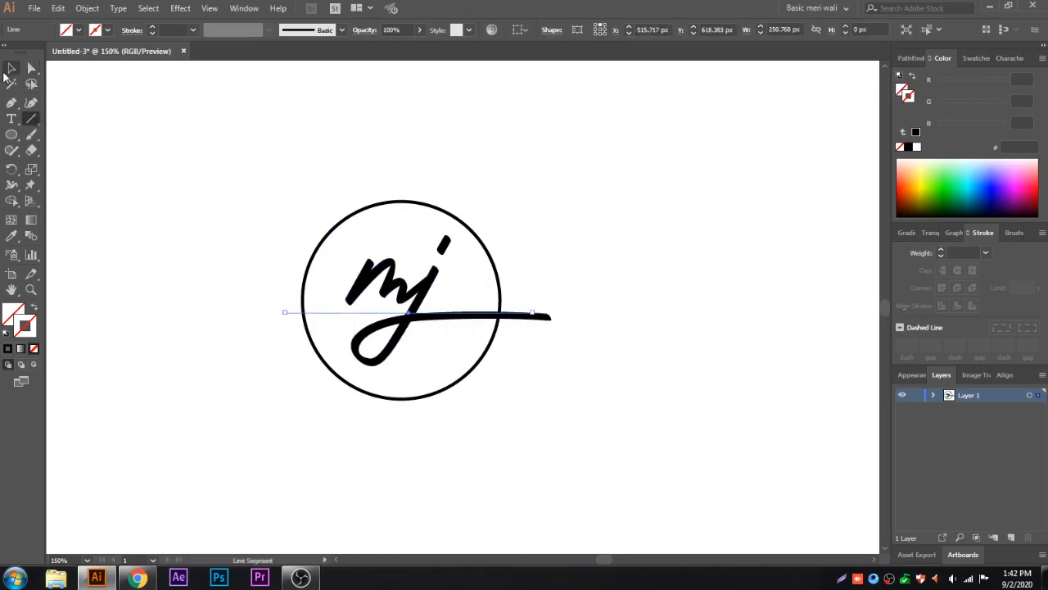
Step: Remove the part of the circle below the line, and the line itself, with the Shape Builder tool
scroll(421, 326, up, 1)
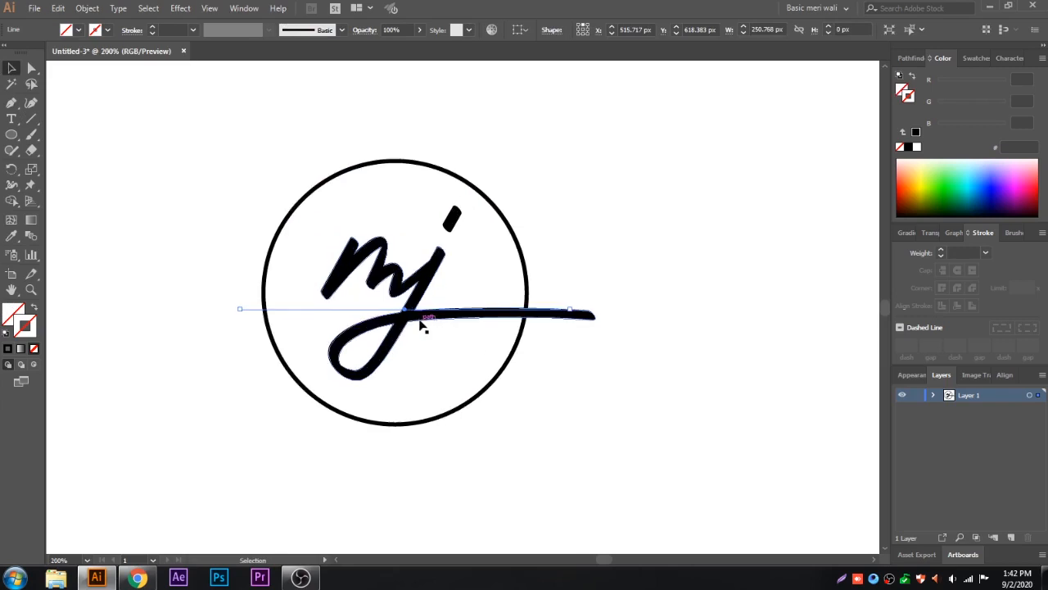
shift+click(518, 250)
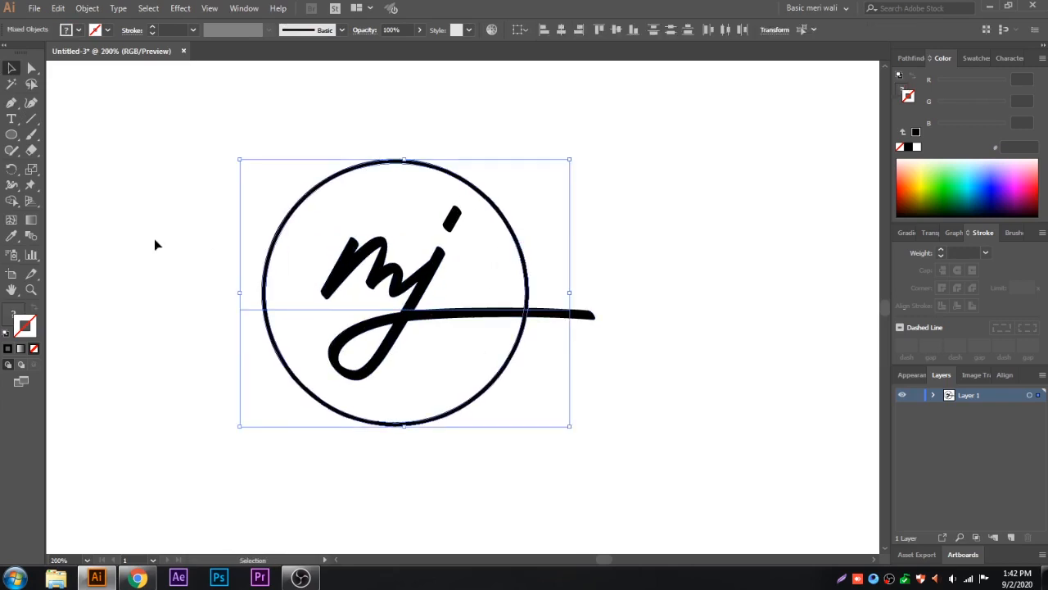
click(13, 201)
drag(376, 278, 375, 433)
alt+click(547, 310)
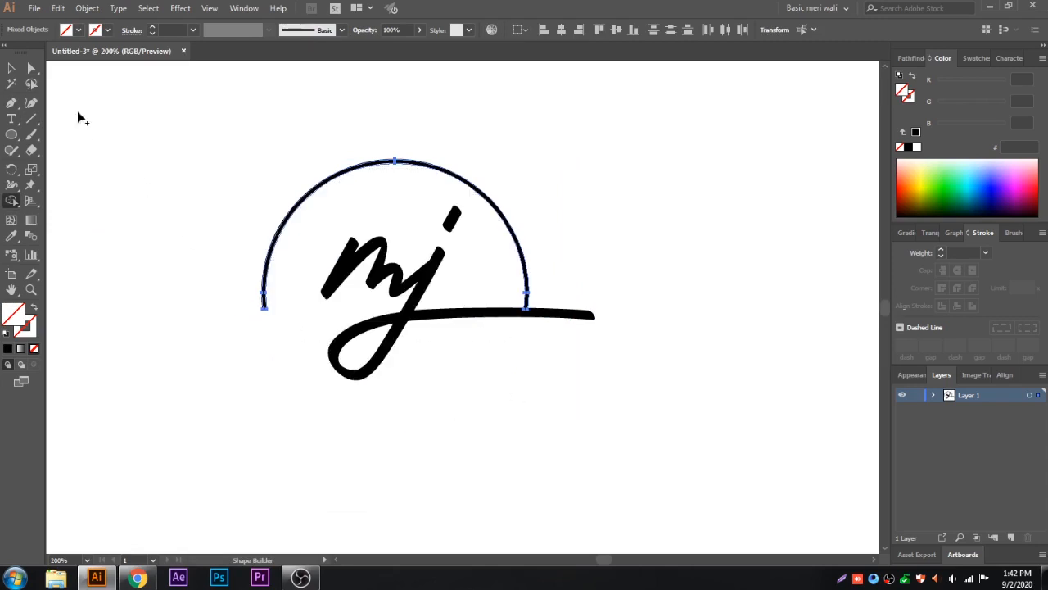
Step: Round off the open left end of the remaining arc with the Direct Selection tool
click(31, 68)
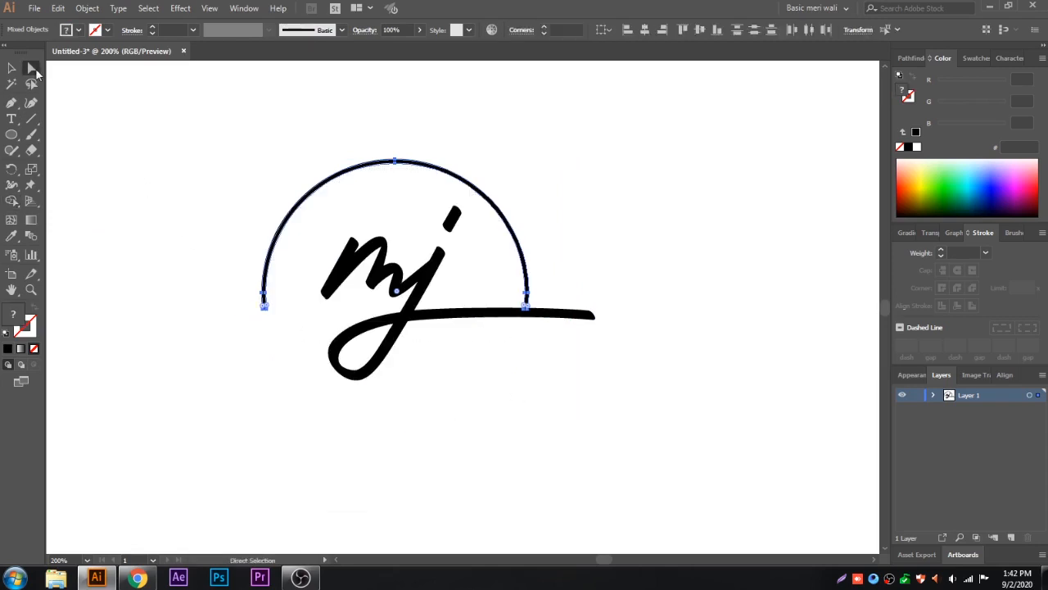
click(307, 353)
scroll(274, 310, up, 2)
drag(274, 305, 258, 279)
click(295, 299)
key(space)
drag(458, 297, 358, 294)
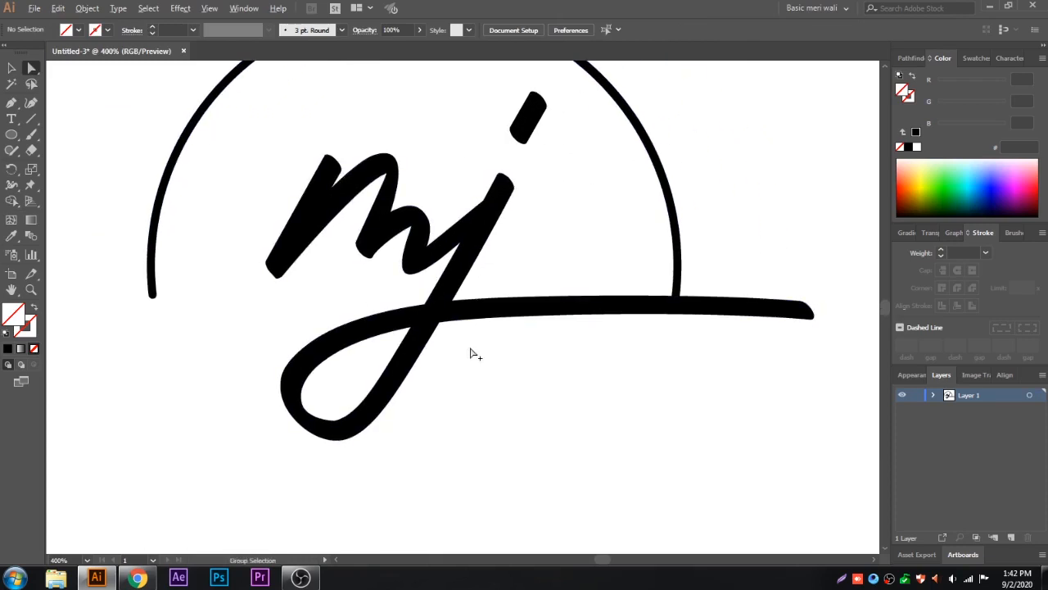
scroll(471, 354, down, 2)
key(space)
drag(553, 355, 545, 351)
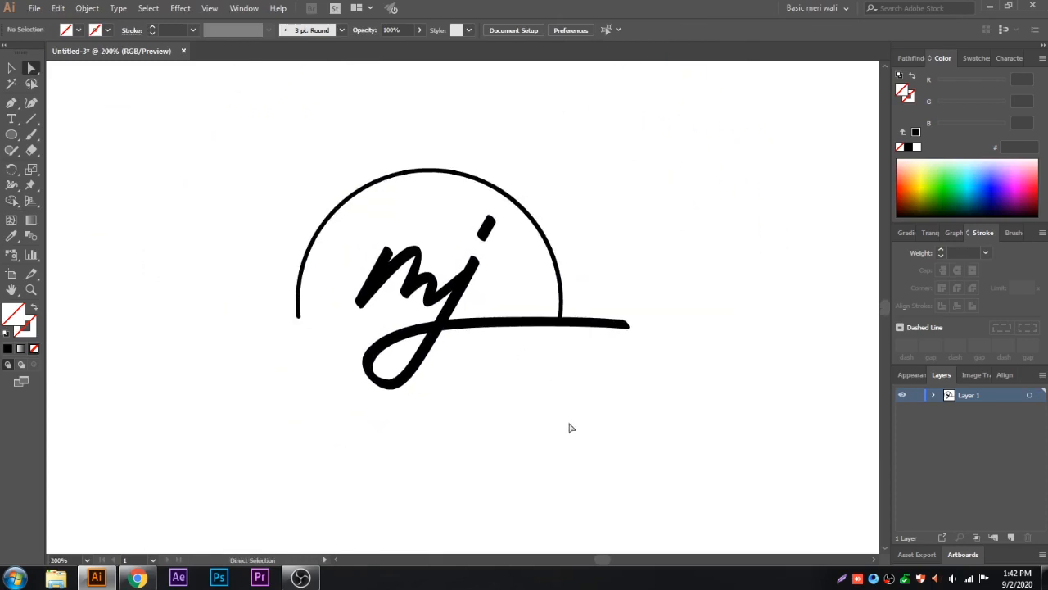
key(space)
drag(571, 428, 554, 423)
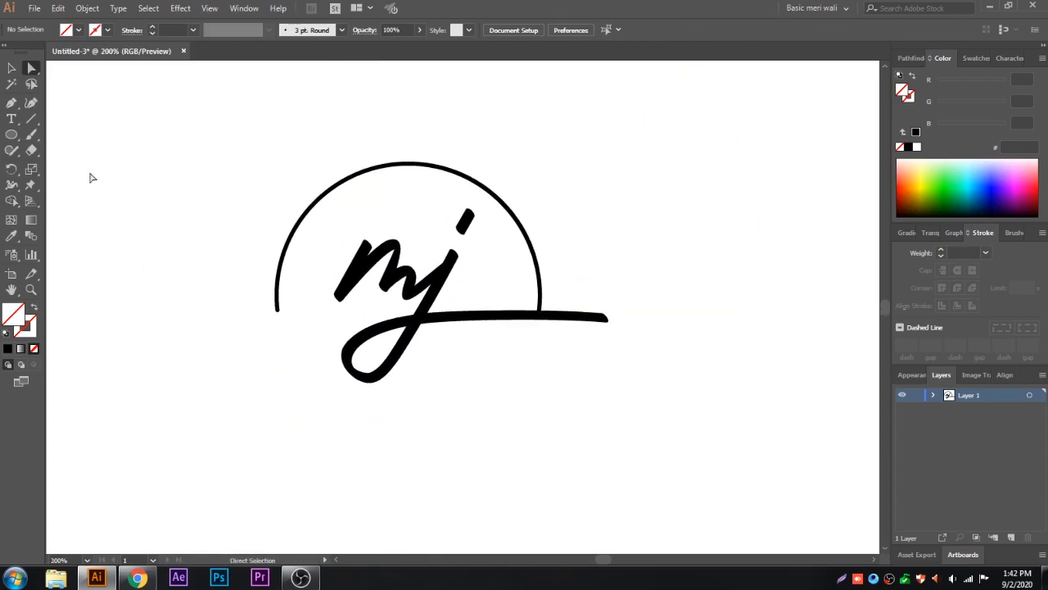
Step: Create a new 200 × 200 px circle to the right of the logo
click(18, 139)
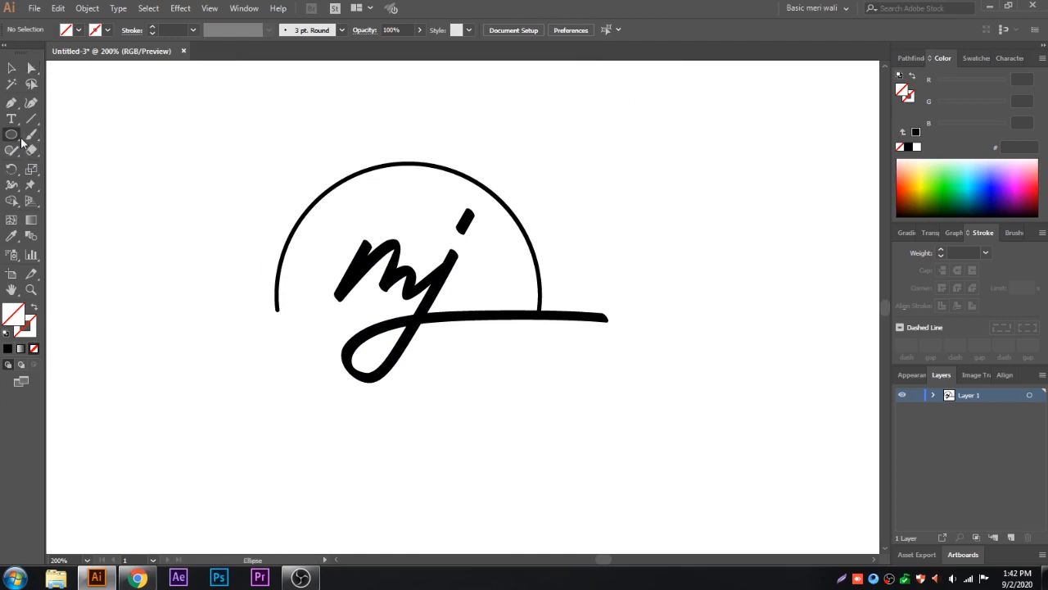
click(688, 262)
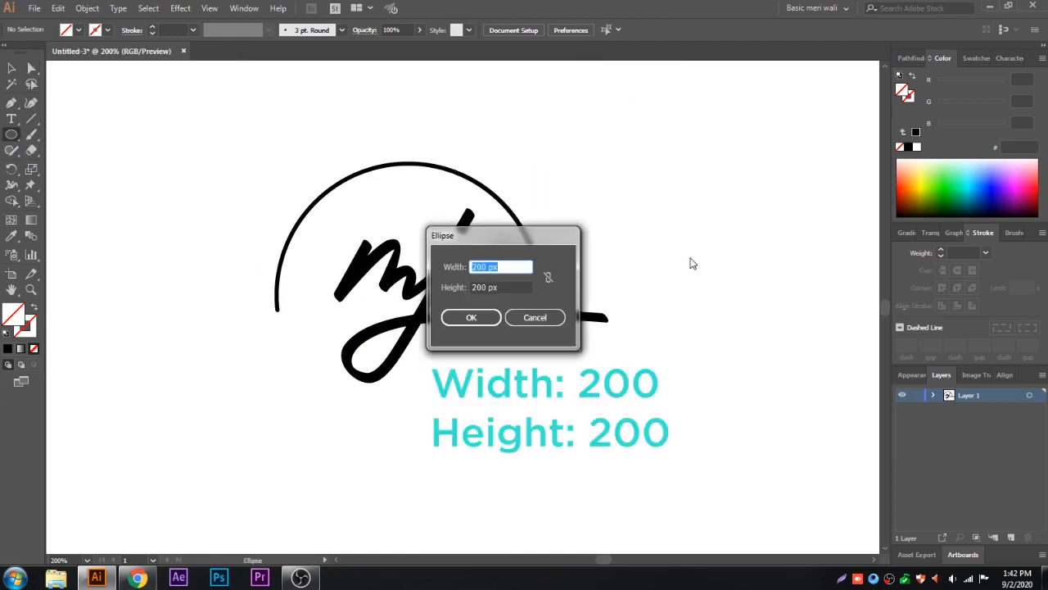
click(475, 317)
key(v)
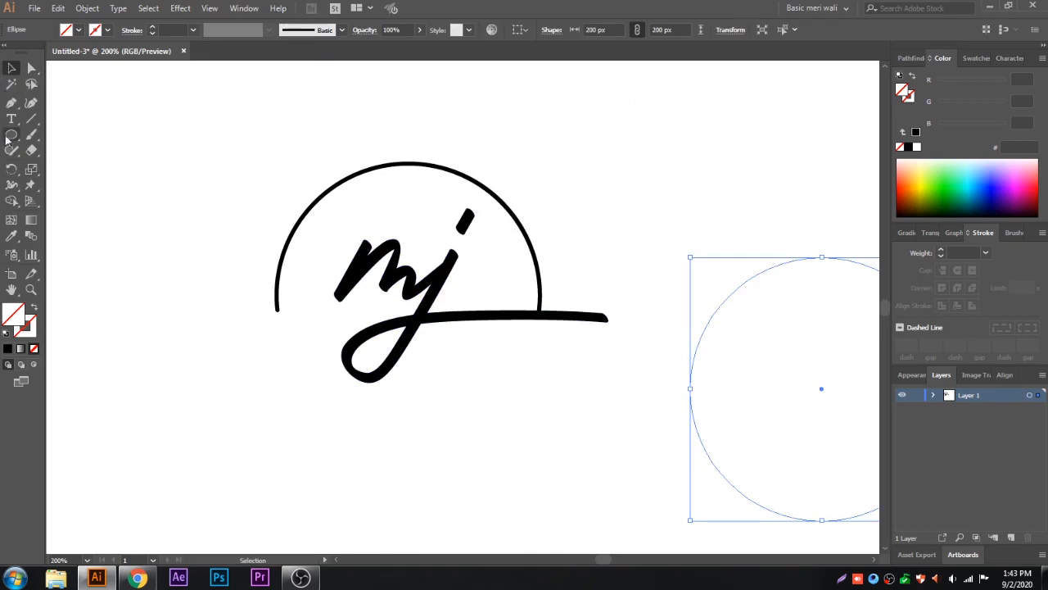
Step: Give the new circle a solid black stroke and move it exactly over the arc so that it completes the ring
click(27, 329)
click(8, 348)
drag(767, 274, 363, 178)
drag(459, 415, 460, 413)
click(593, 408)
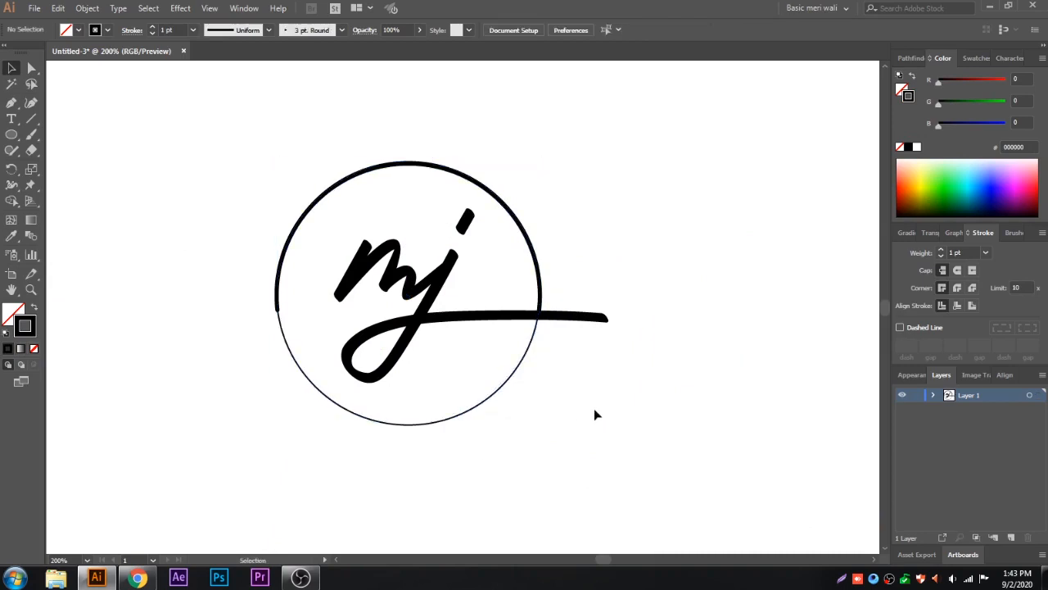
Step: Start path text on the new circle with the Type on a Path tool, just left of its lowest point
click(505, 394)
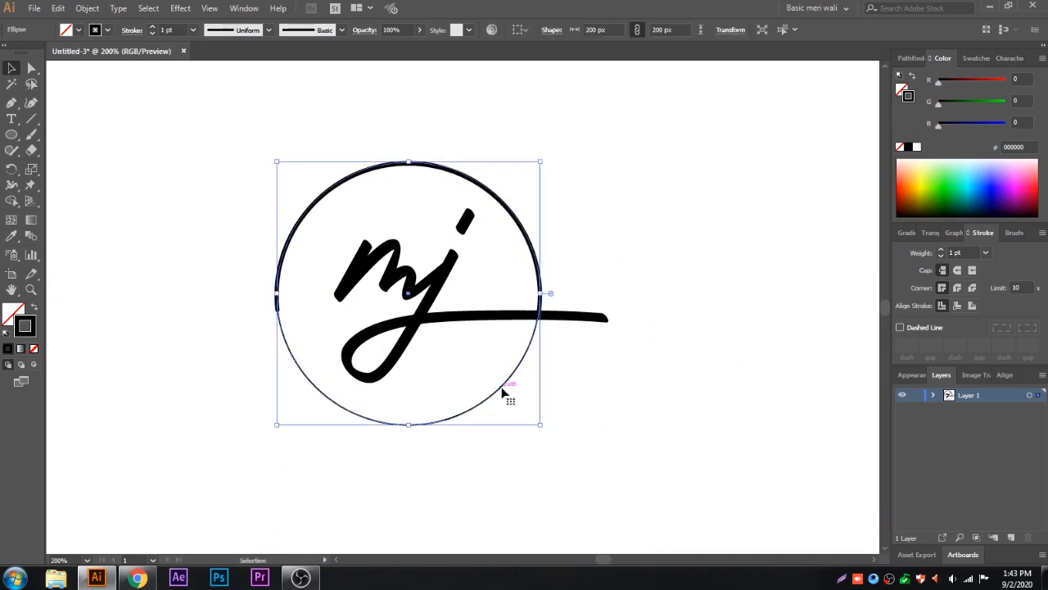
click(13, 122)
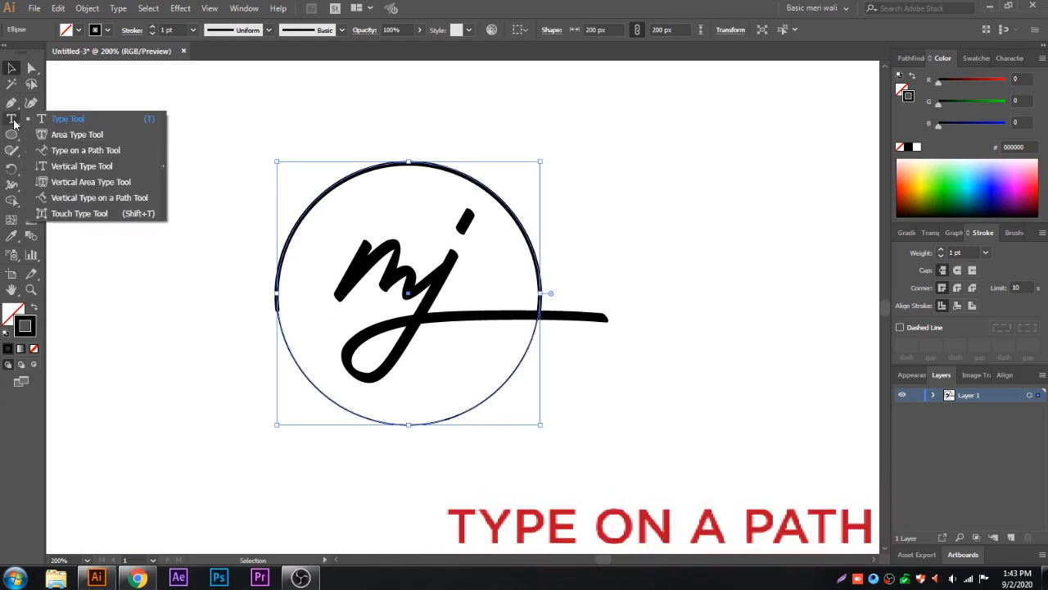
click(52, 150)
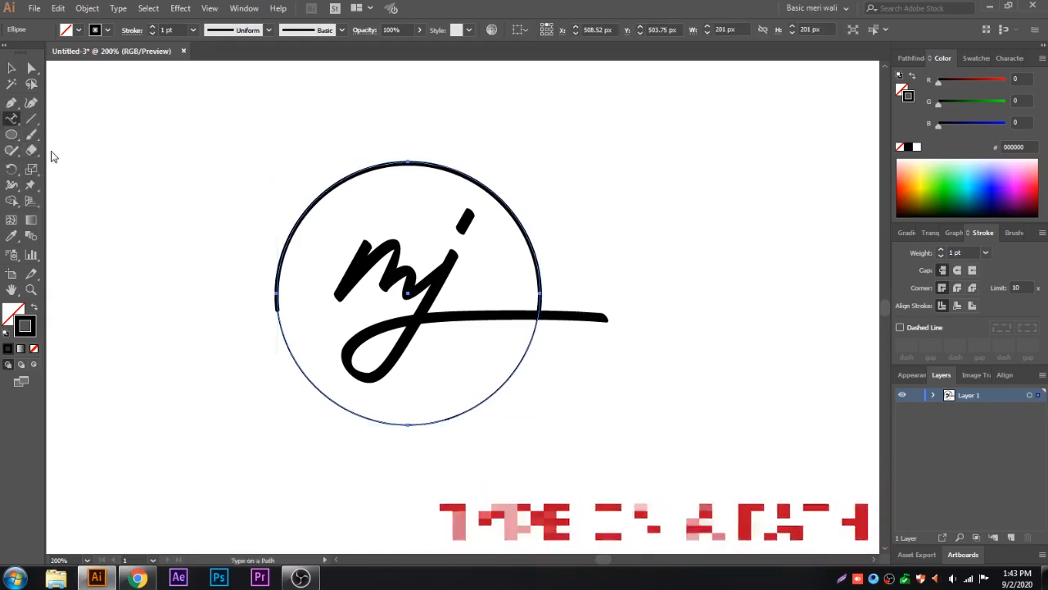
click(407, 425)
click(651, 304)
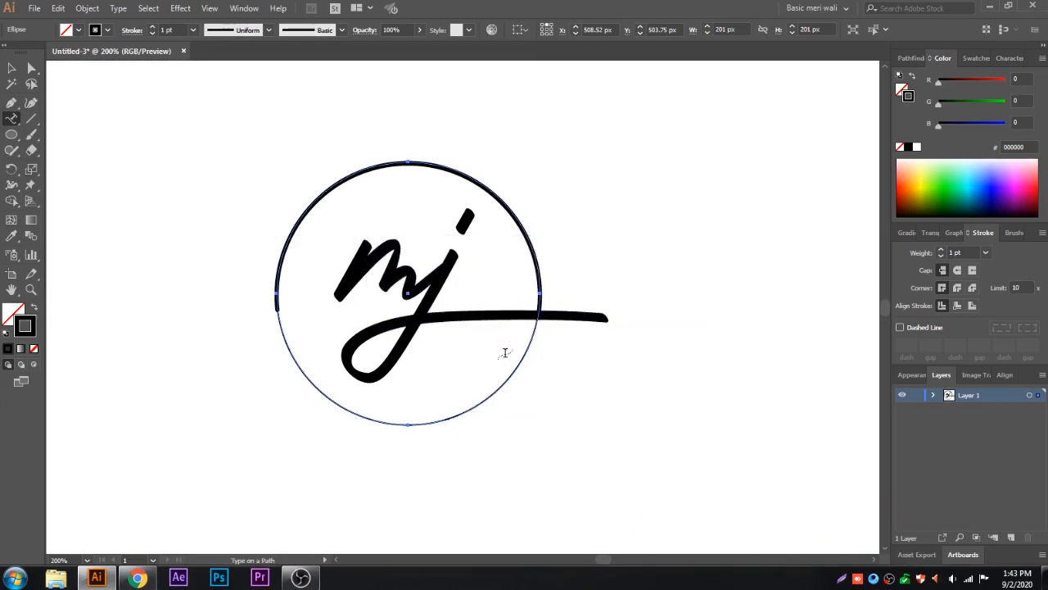
click(407, 426)
click(643, 305)
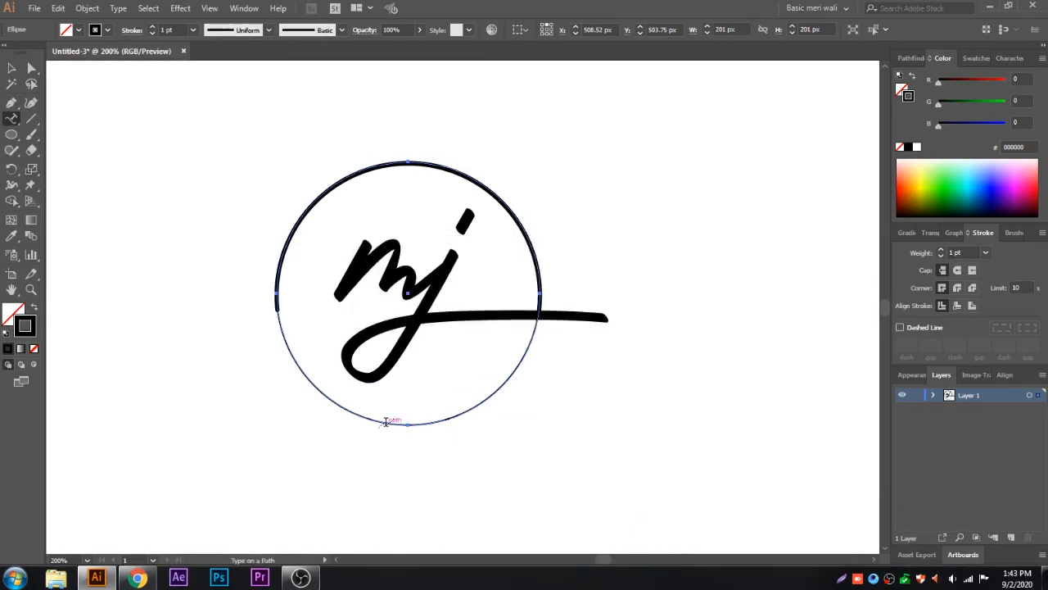
click(386, 422)
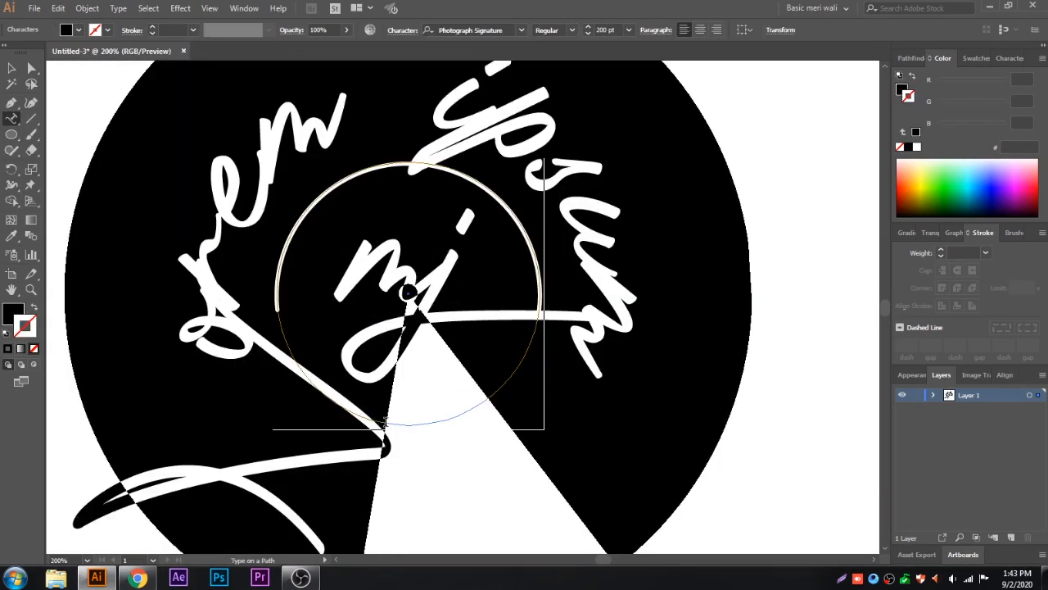
Step: Set the path text to 17 pt in the Gotham Medium font
click(605, 31)
text(17)
key(Return)
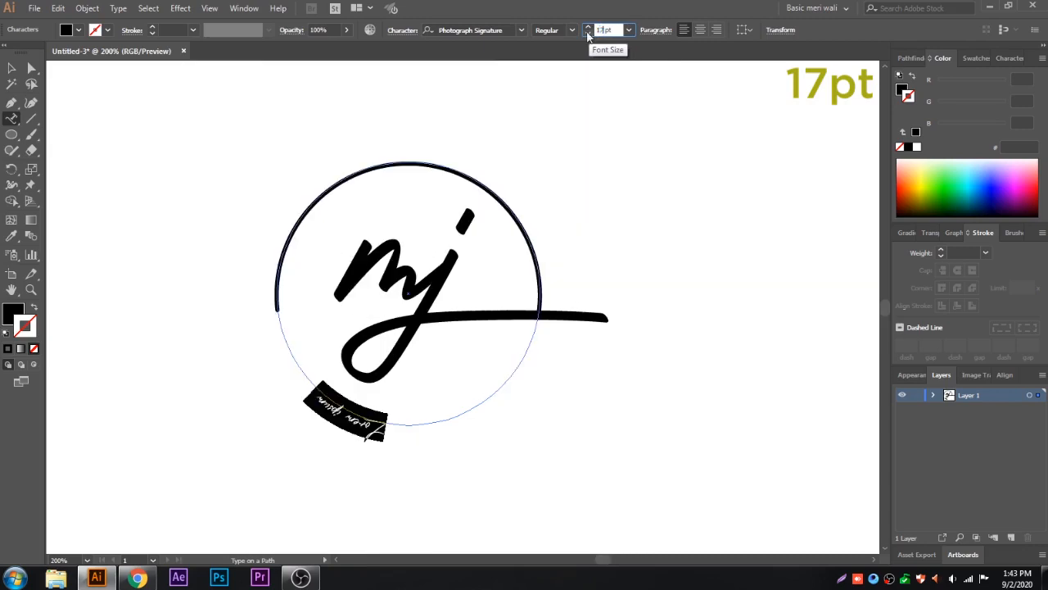
click(499, 31)
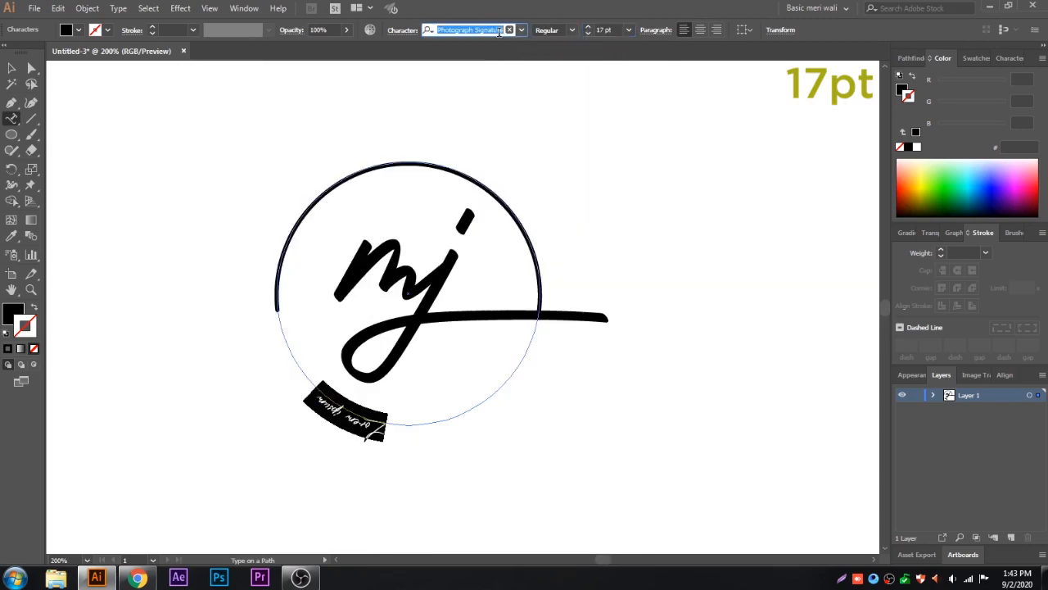
text(gotha)
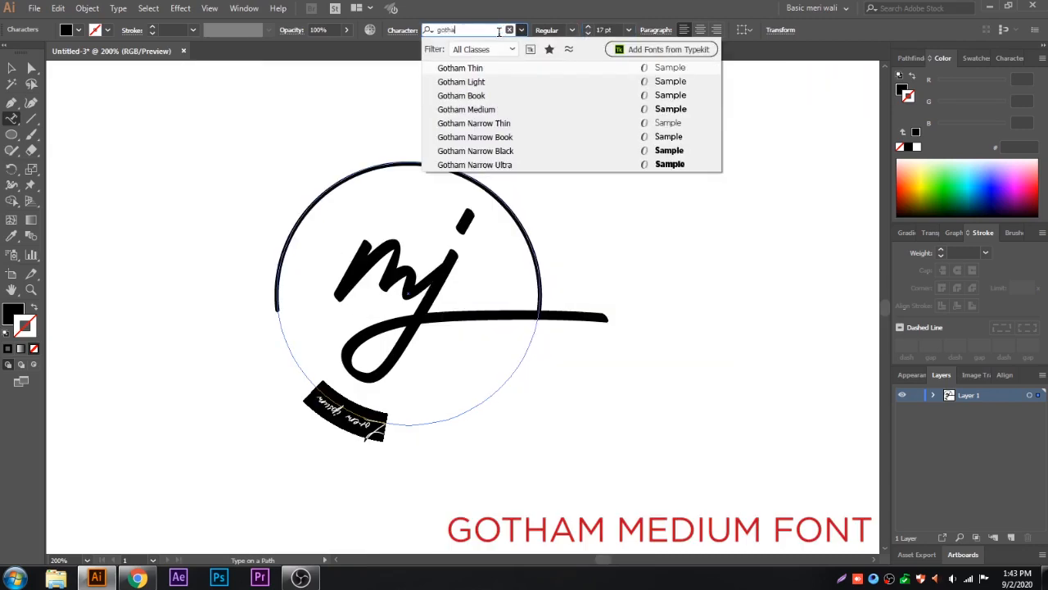
click(477, 108)
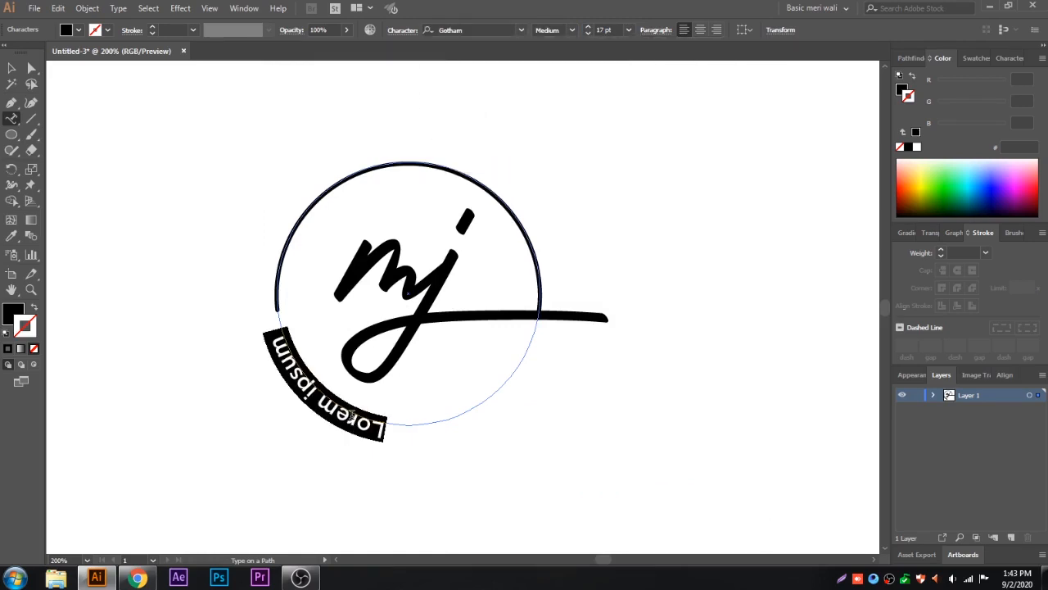
Step: Replace the placeholder text on the circle with PHOTOGRAPHY and finish editing the text
text(PHOTOG)
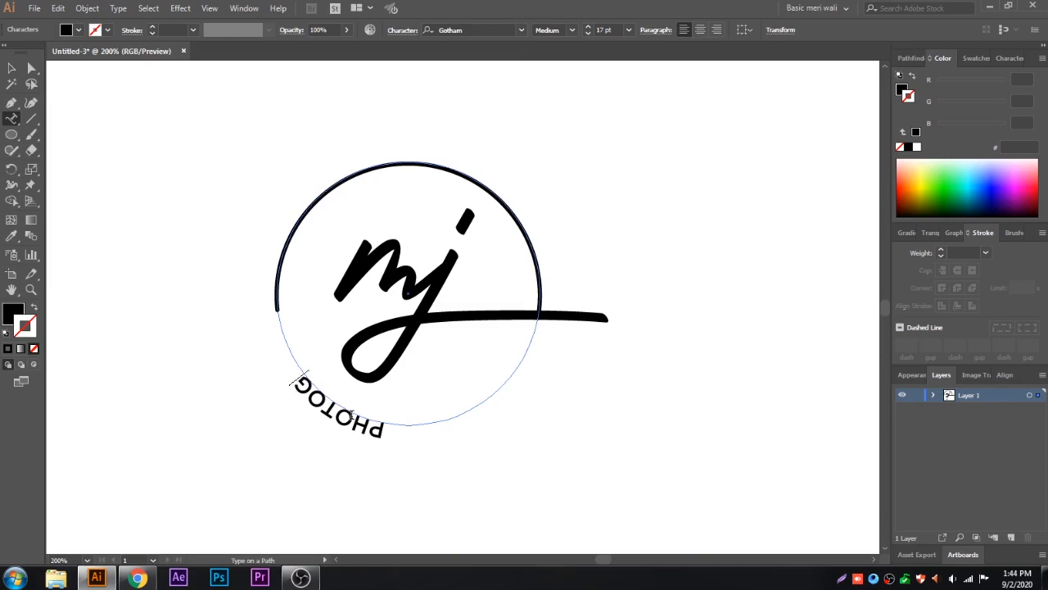
text(RAPH)
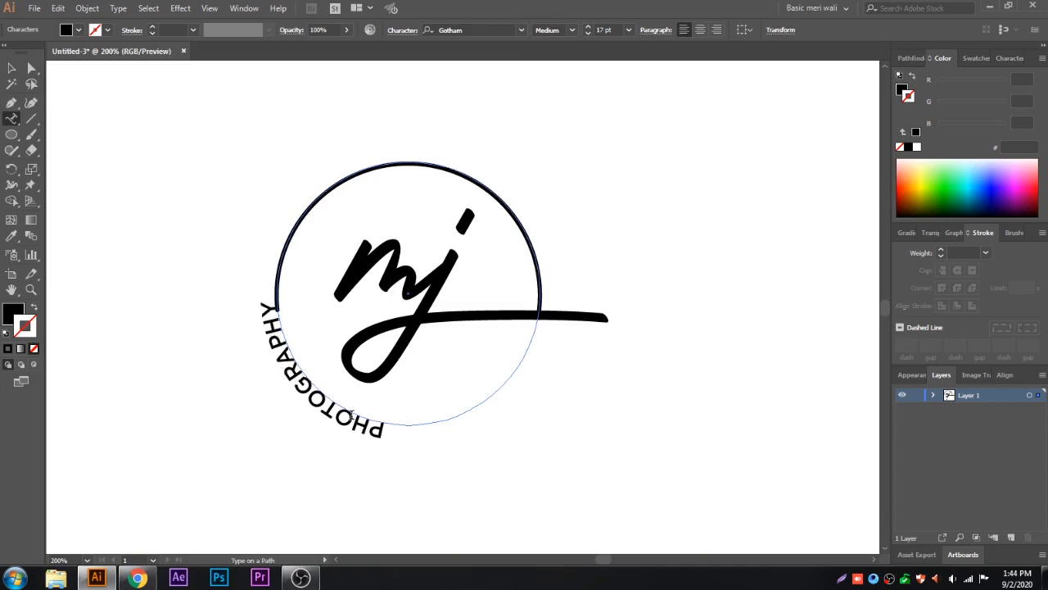
text(Y)
key(Escape)
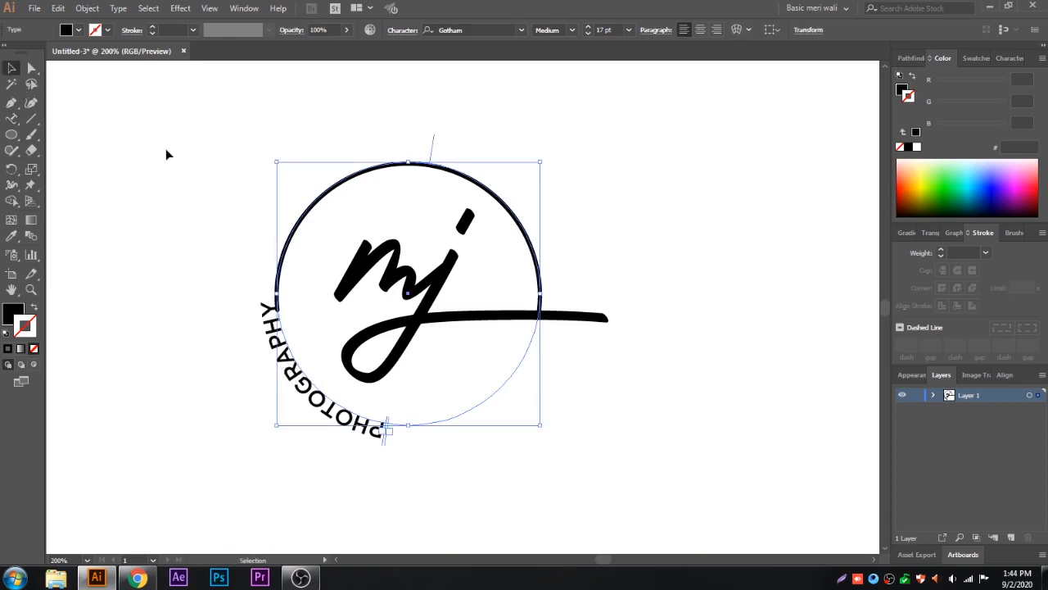
Step: Flip the PHOTOGRAPHY text on its path and set its path alignment to Center, with the preview on
click(119, 7)
mouse_move(161, 137)
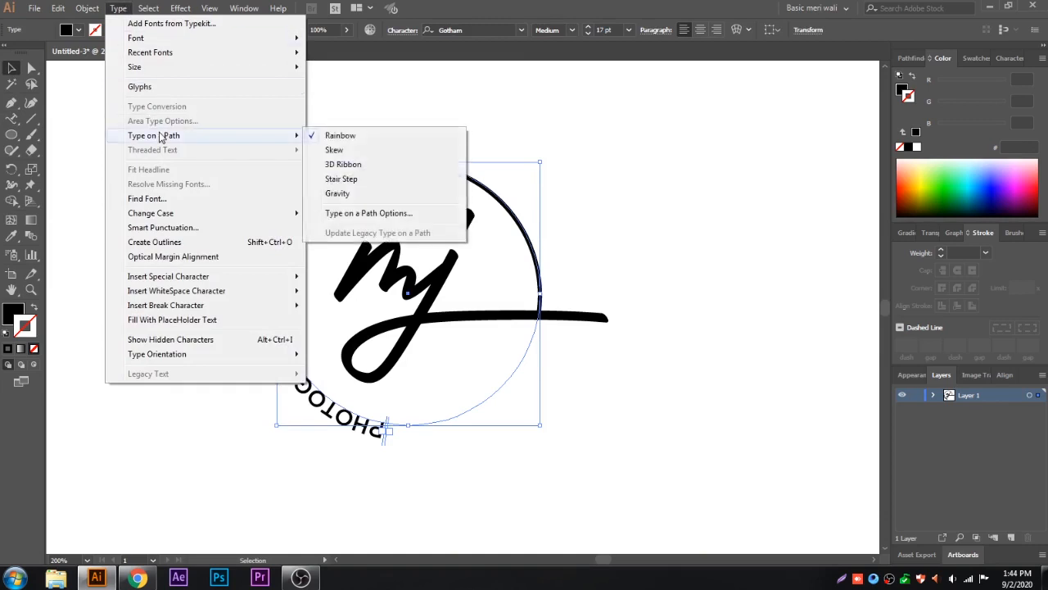
click(344, 213)
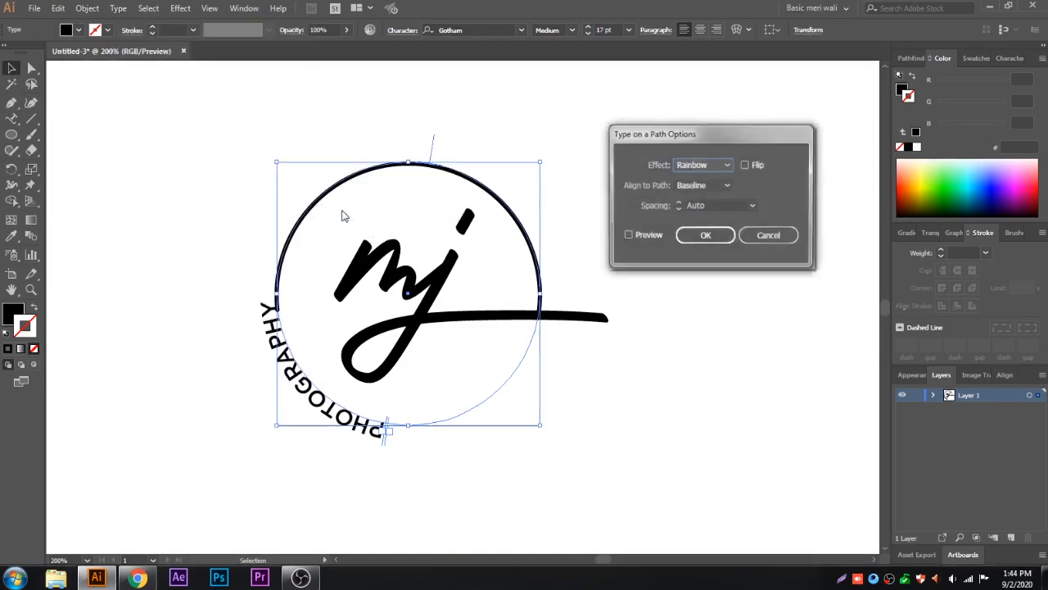
click(628, 235)
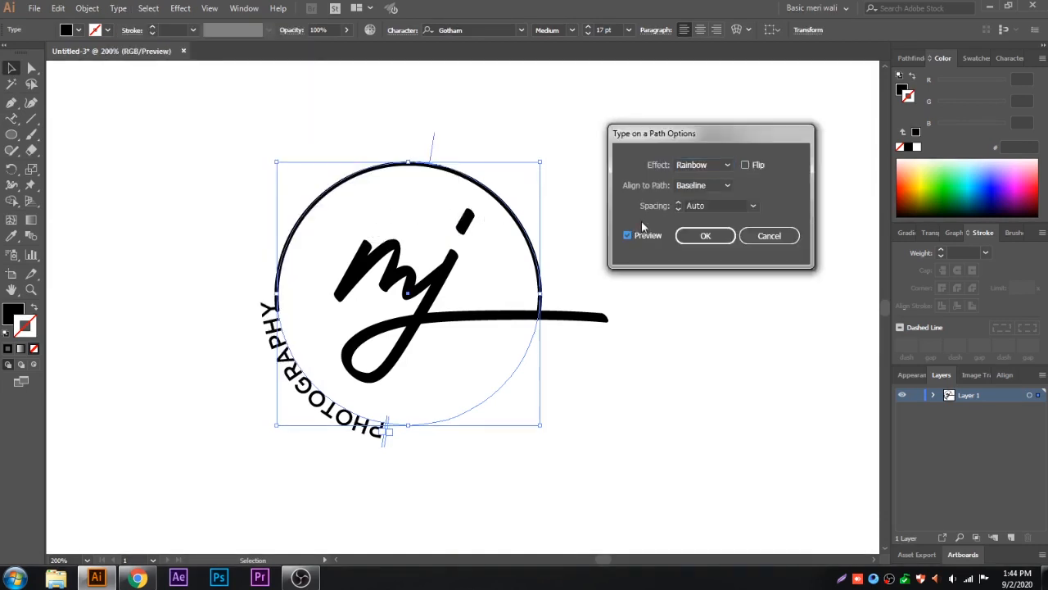
click(745, 165)
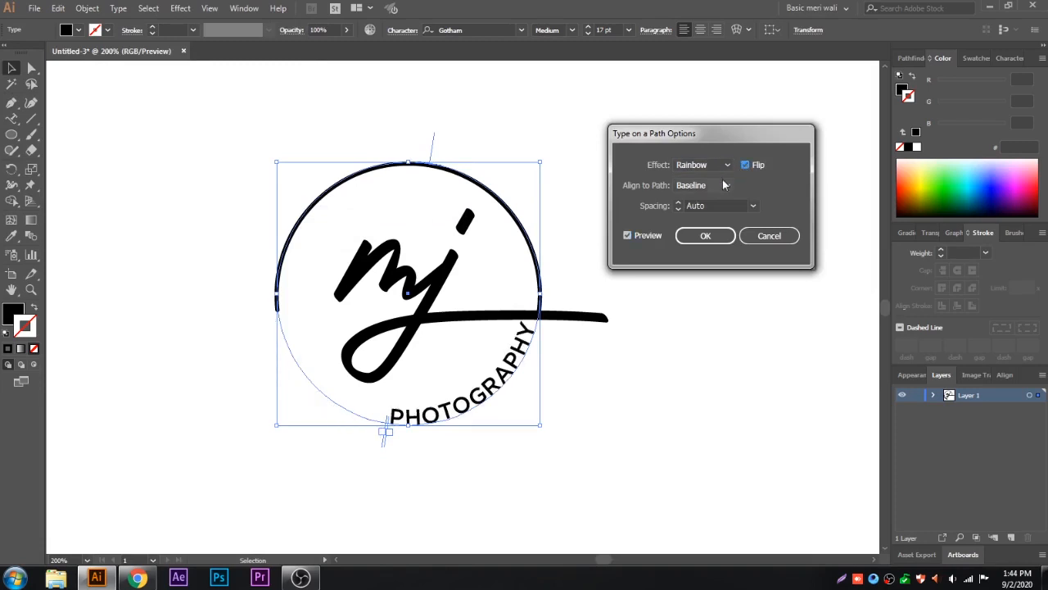
click(723, 182)
click(713, 228)
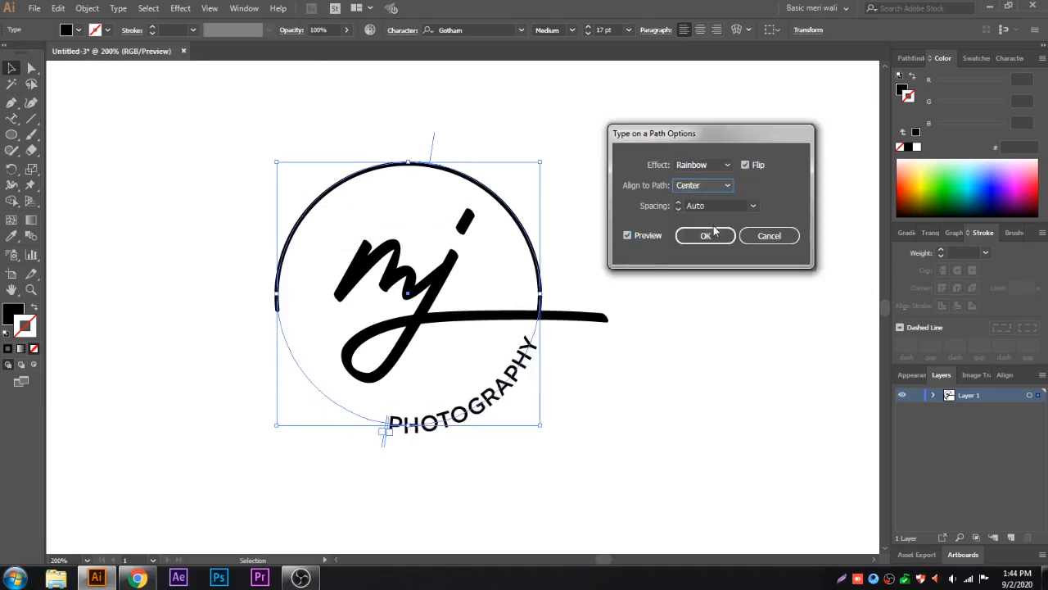
click(713, 235)
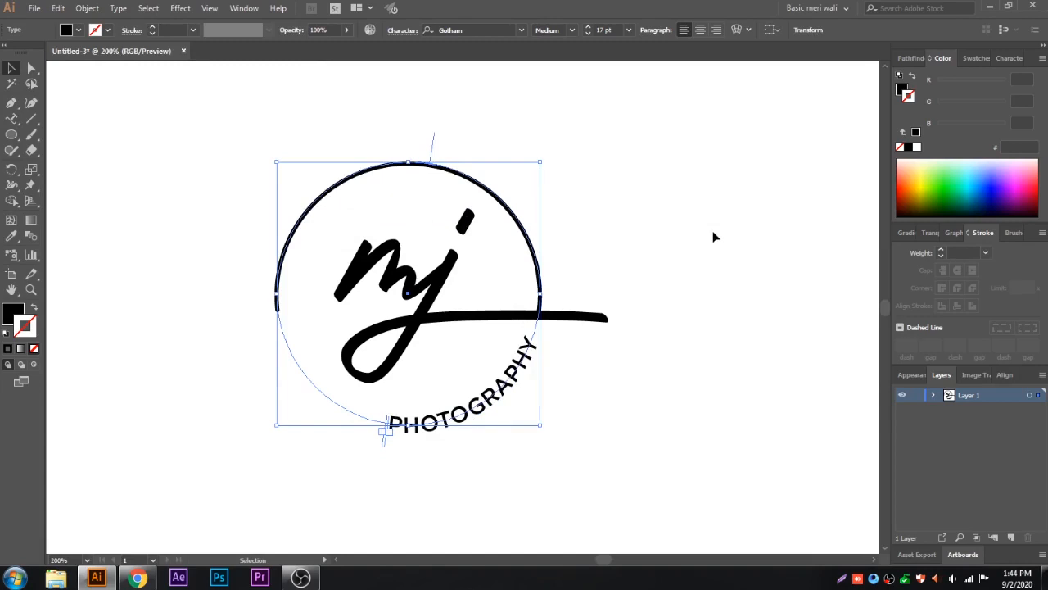
Step: Detach the Character panel and set the PHOTOGRAPHY text's tracking to 450
click(1006, 57)
drag(1005, 57, 721, 82)
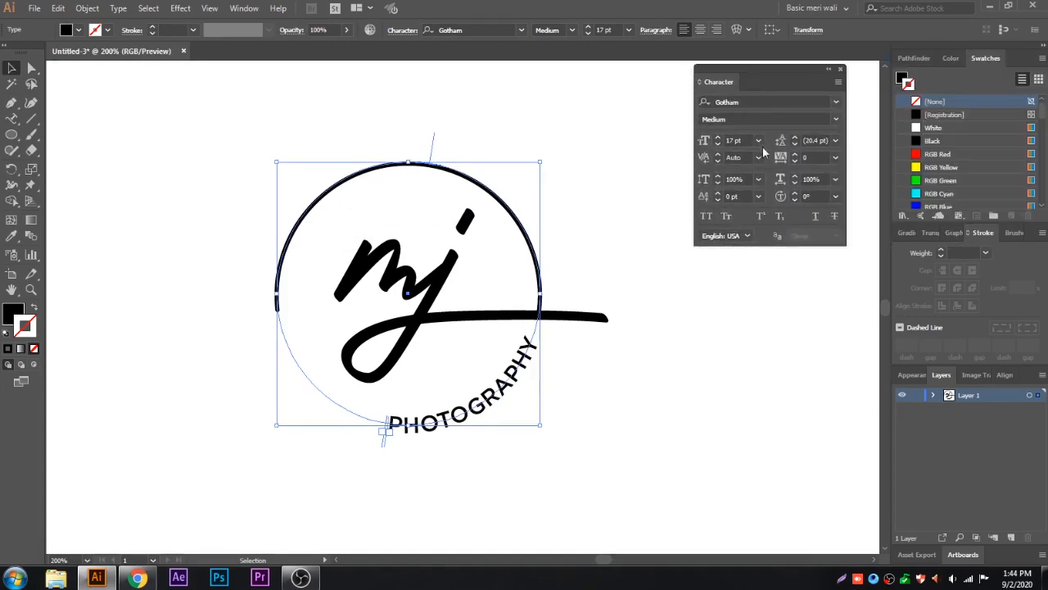
click(794, 154)
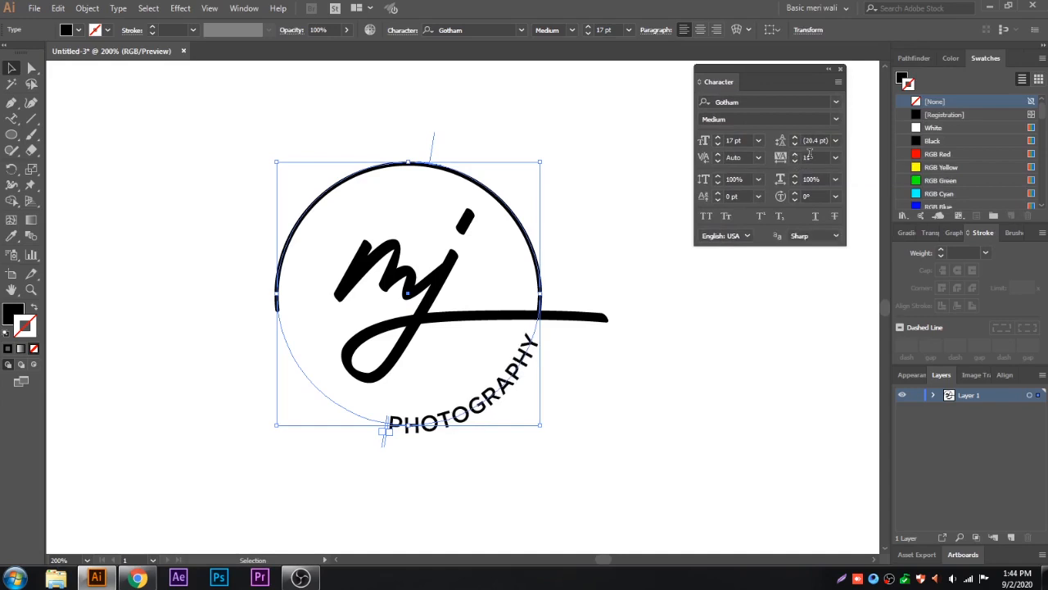
text(450)
key(Return)
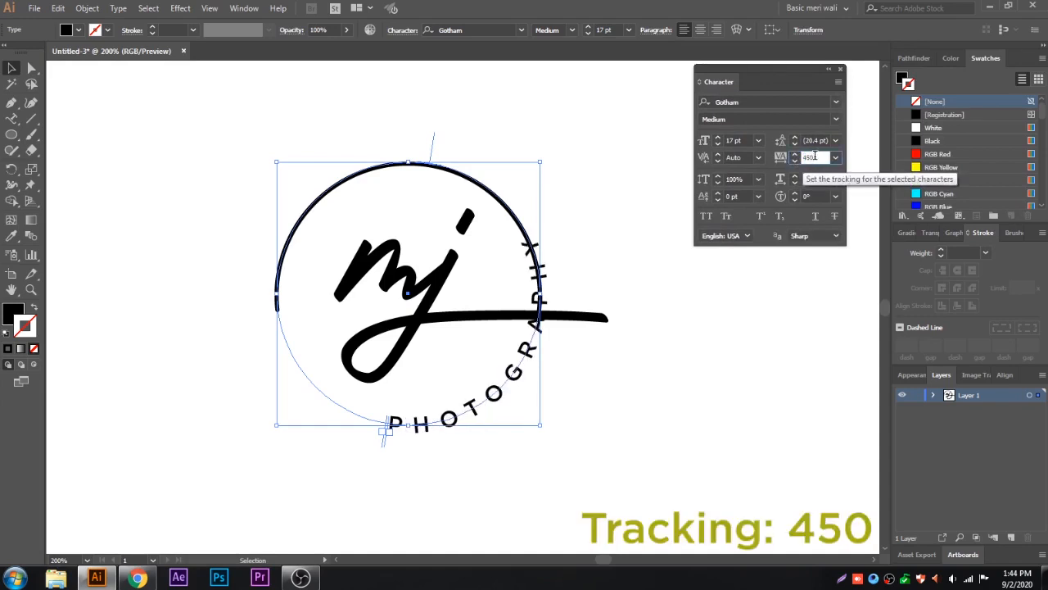
Step: Move the path text's start and end brackets so PHOTOGRAPHY curves along the circle's lower part, centred beneath the signature
click(399, 448)
click(401, 432)
drag(382, 445, 257, 306)
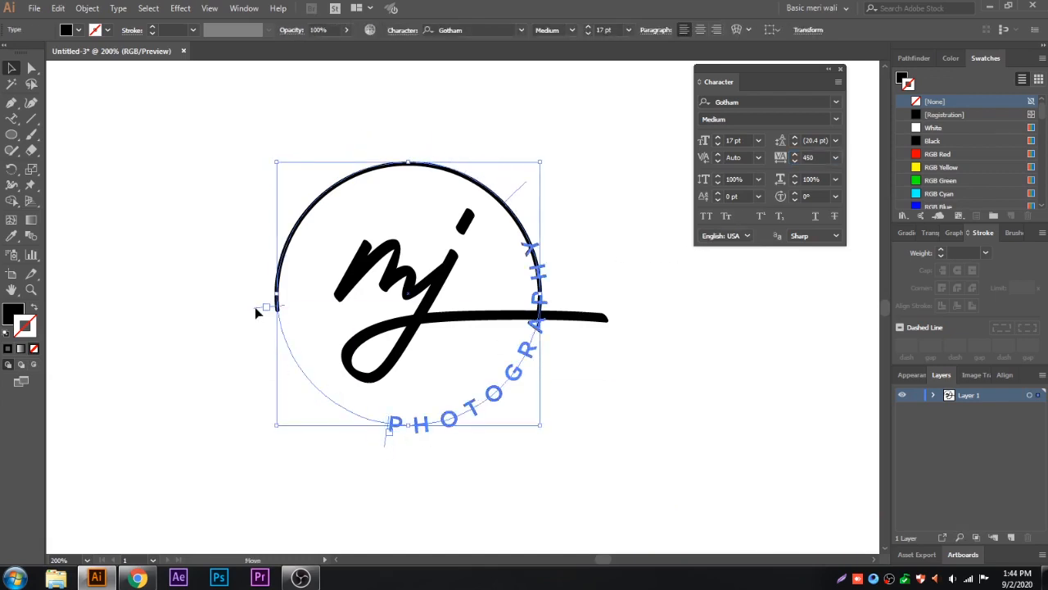
drag(386, 447, 269, 378)
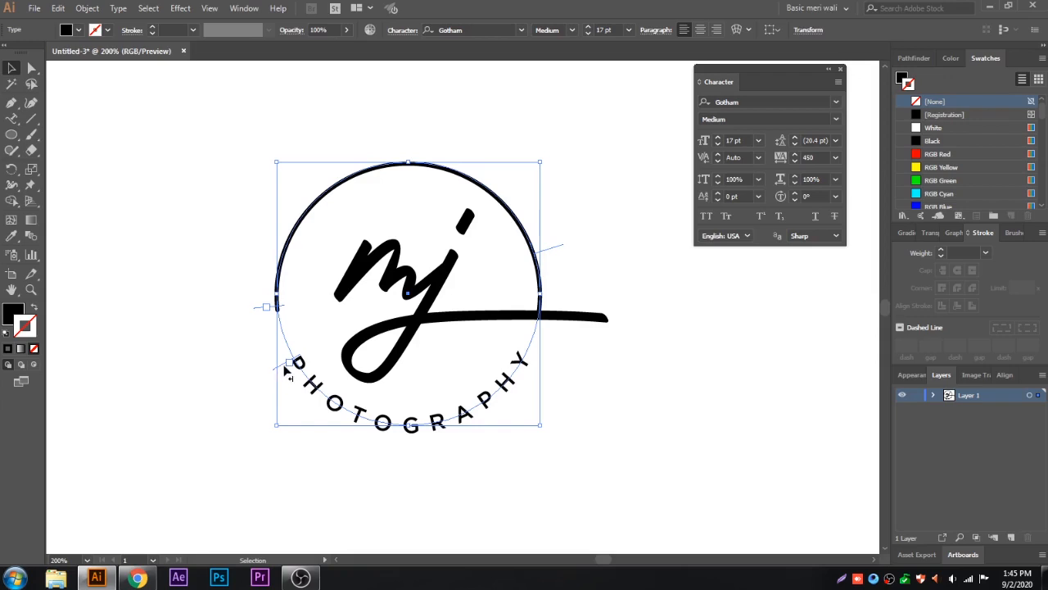
click(652, 411)
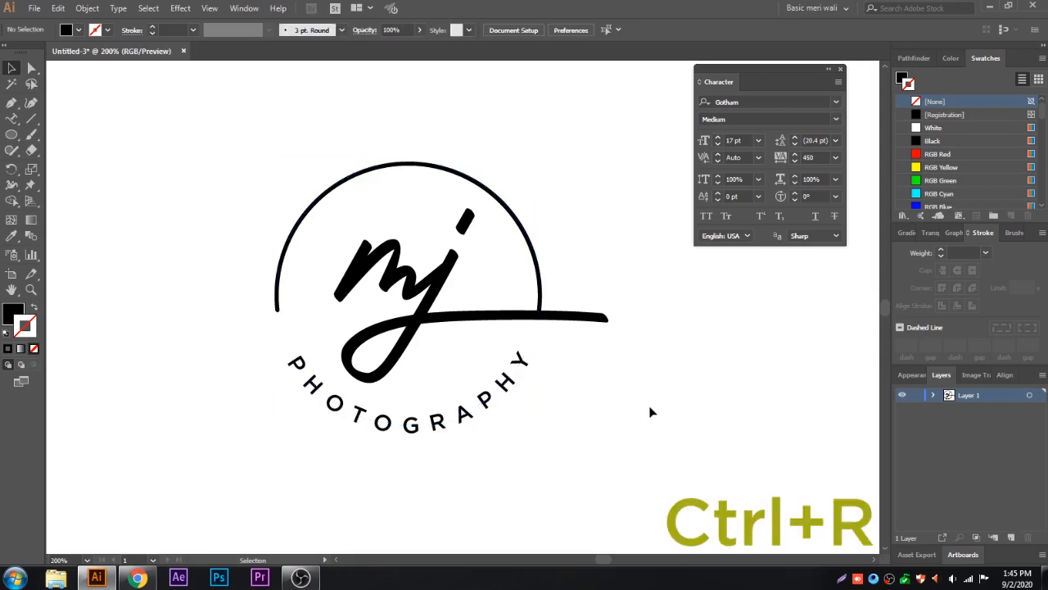
Step: Show the rulers, place a horizontal guide just above PHOTOGRAPHY, and slide the text along the path to level its ends
key(ctrl+r)
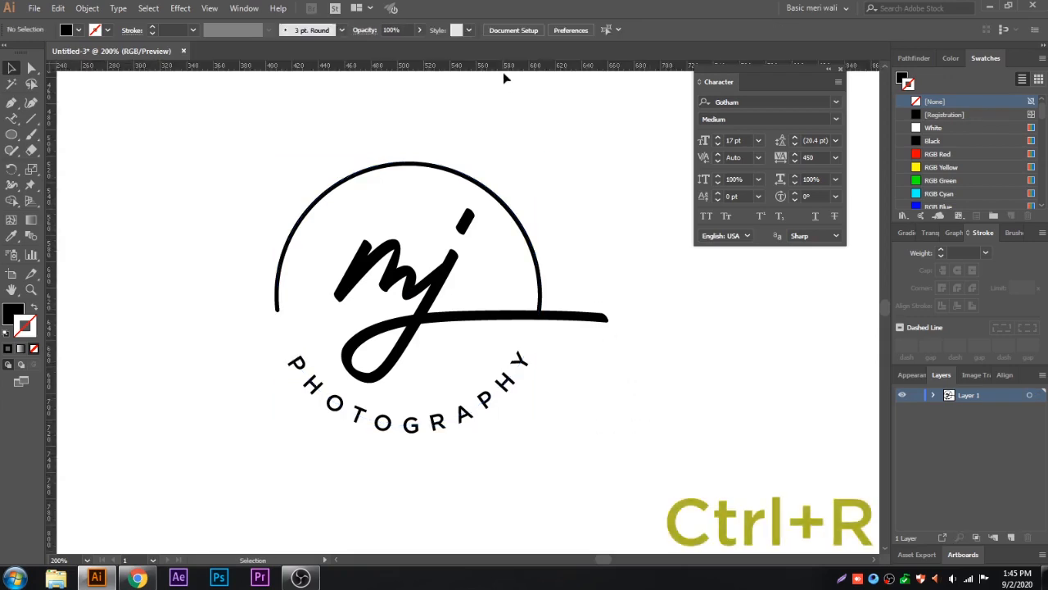
drag(504, 65, 541, 348)
click(524, 367)
drag(278, 371, 278, 366)
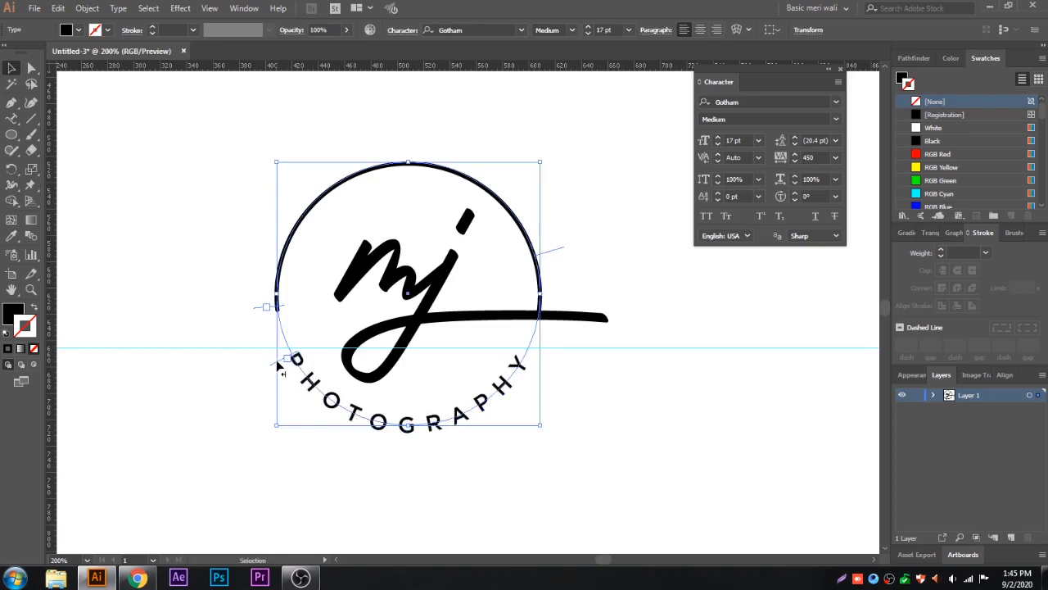
drag(277, 365, 279, 371)
Step: Unlock the guides and lower the horizontal guide to the tops of the P and Y in PHOTOGRAPHY
click(627, 285)
right_click(629, 278)
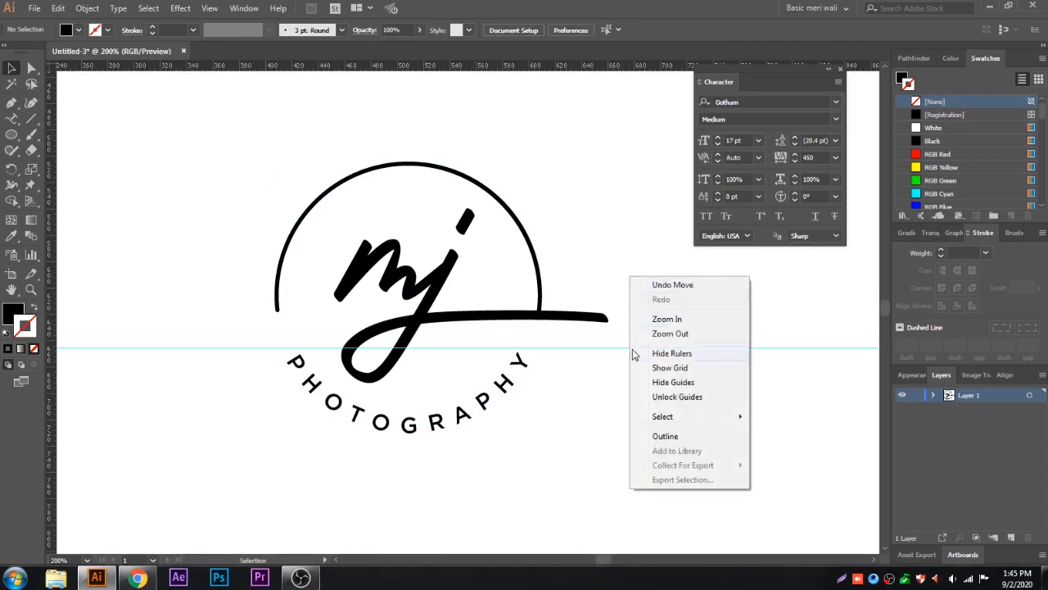
click(639, 397)
drag(568, 347, 569, 354)
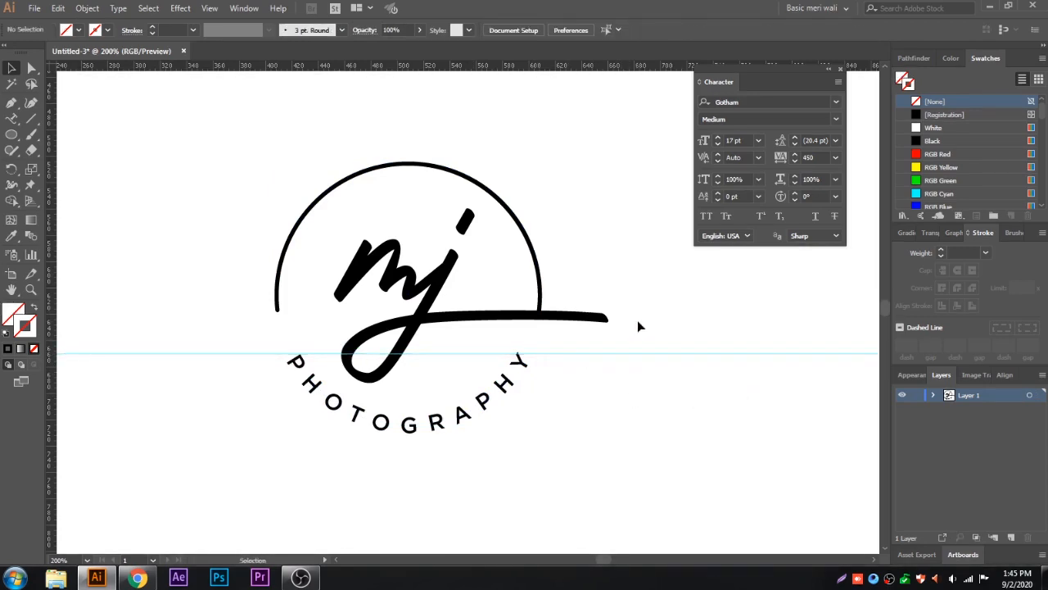
Step: Hide the guides and close the Character panel
right_click(640, 326)
click(663, 425)
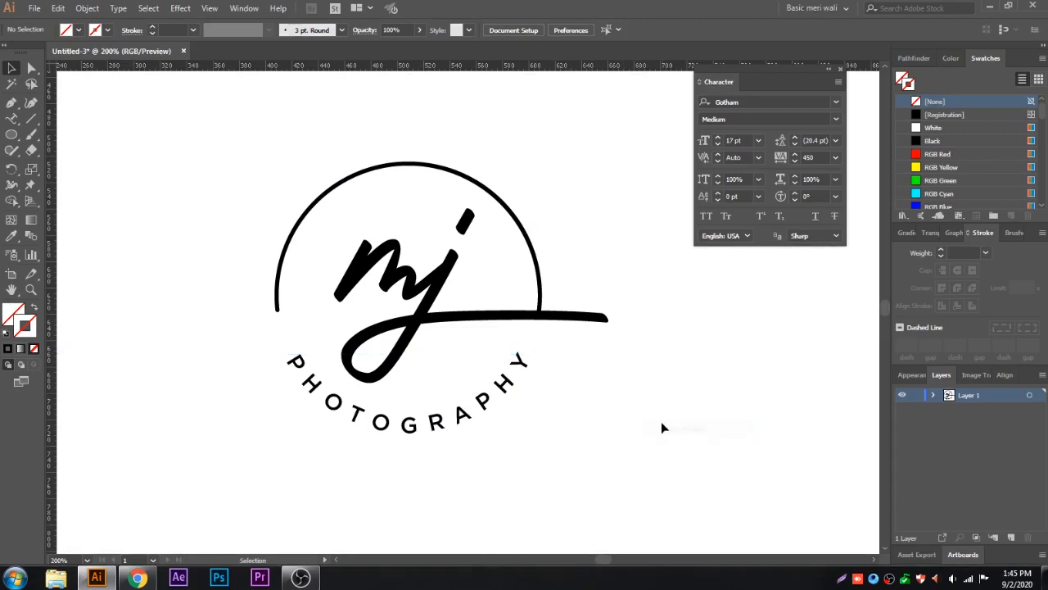
click(841, 70)
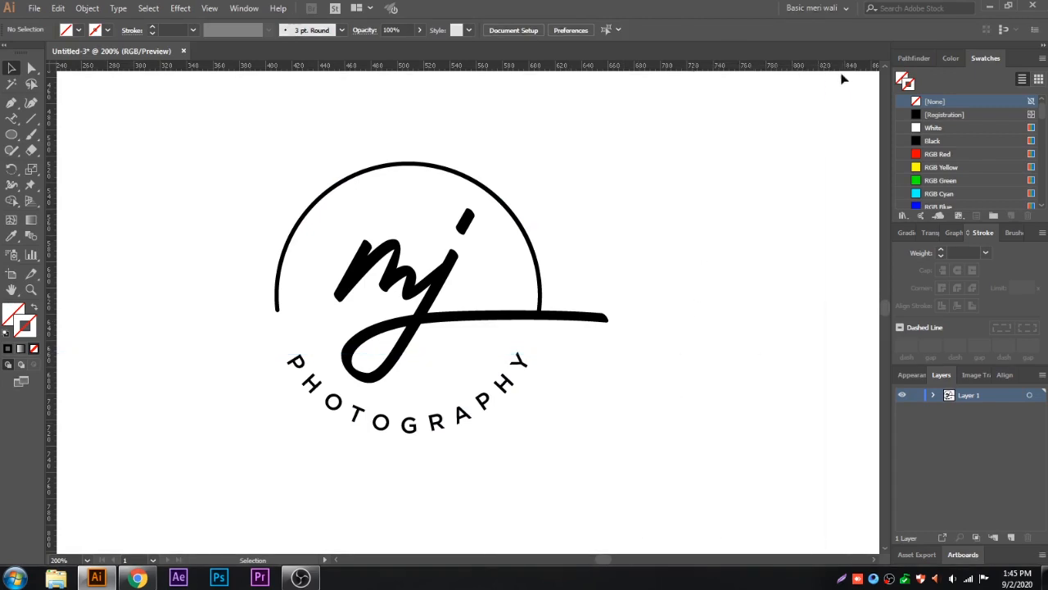
Step: Expand all the logo artwork, including the signature, arc and PHOTOGRAPHY text, and group it
drag(620, 216, 231, 500)
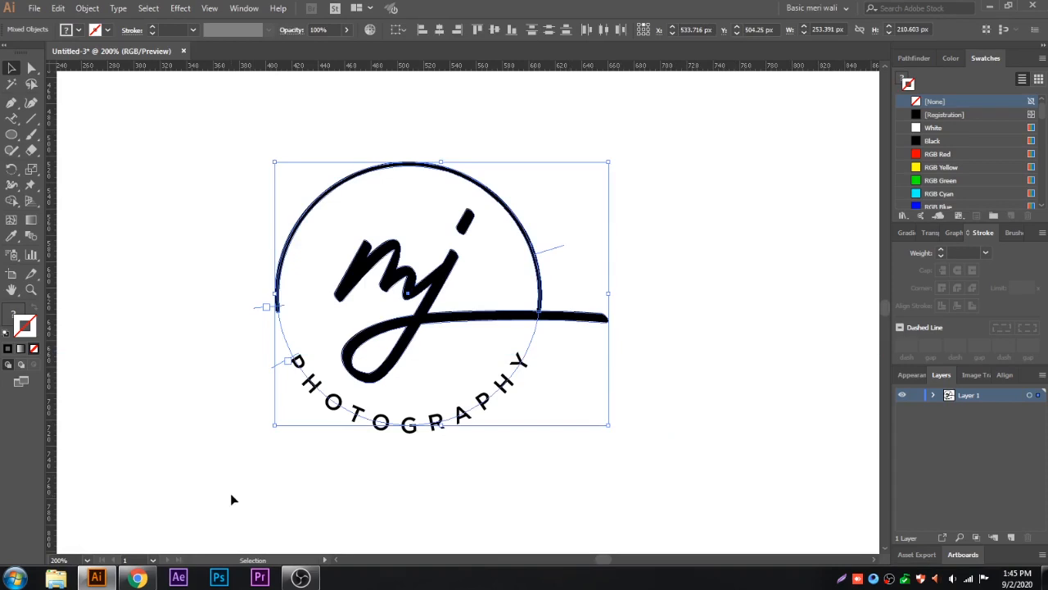
click(87, 8)
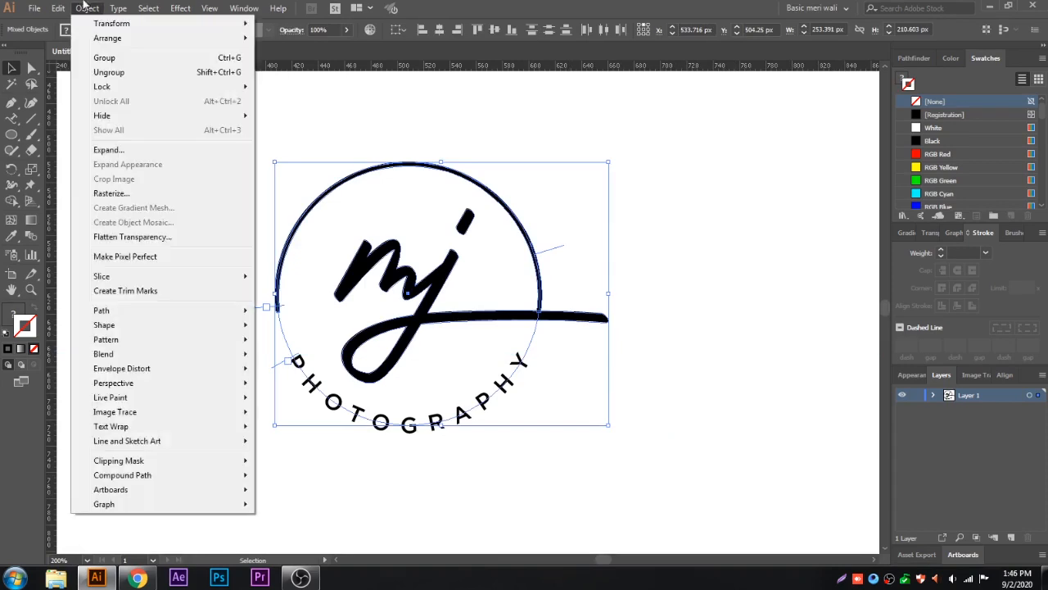
click(104, 151)
click(726, 354)
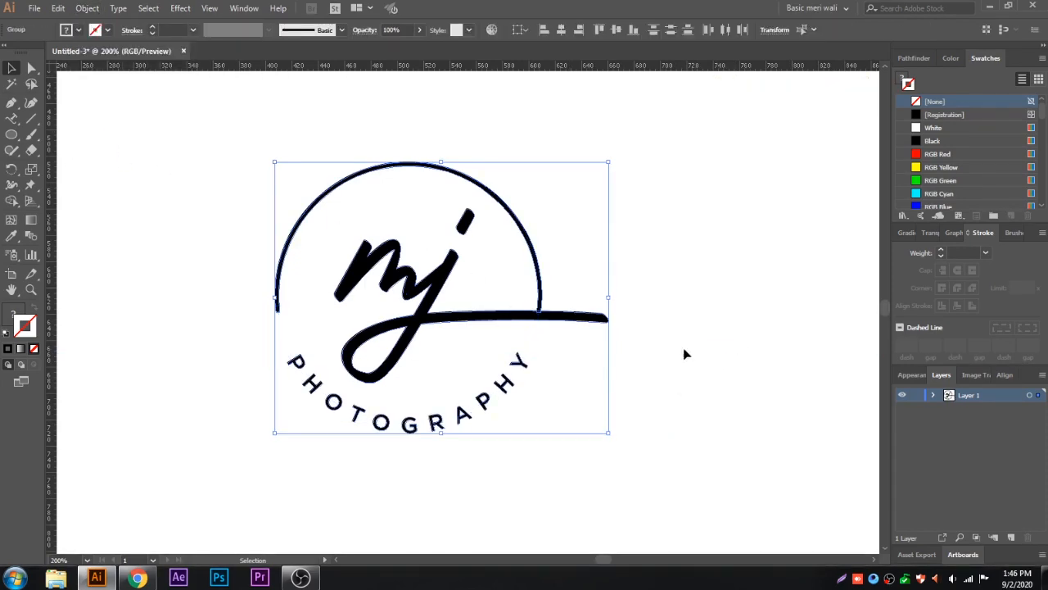
right_click(626, 228)
click(659, 311)
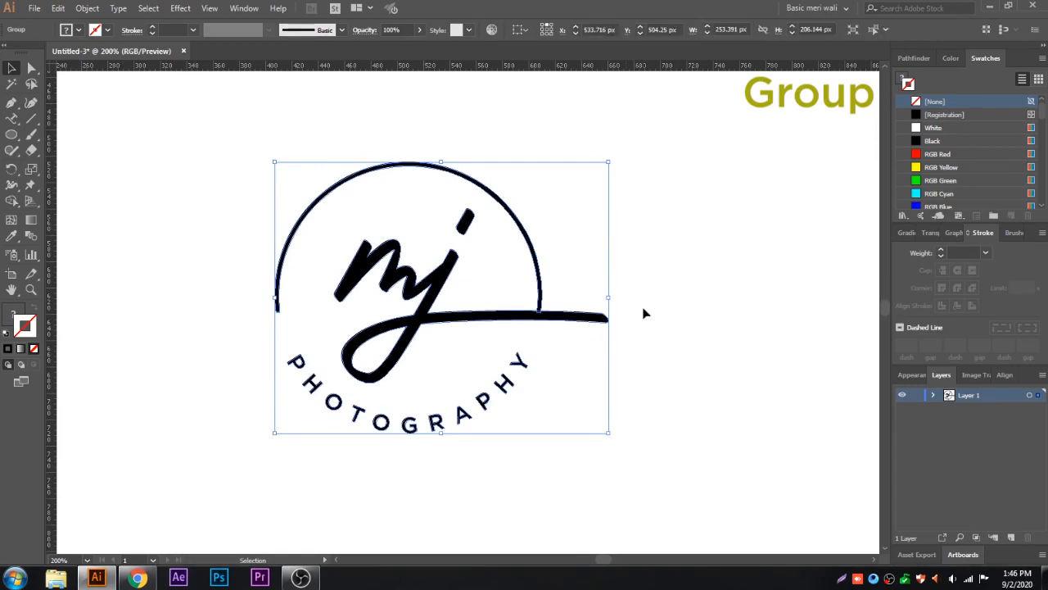
click(645, 312)
Step: Enlarge the grouped logo slightly in proportion on the artboard and deselect it
alt+scroll(643, 313, down, 4)
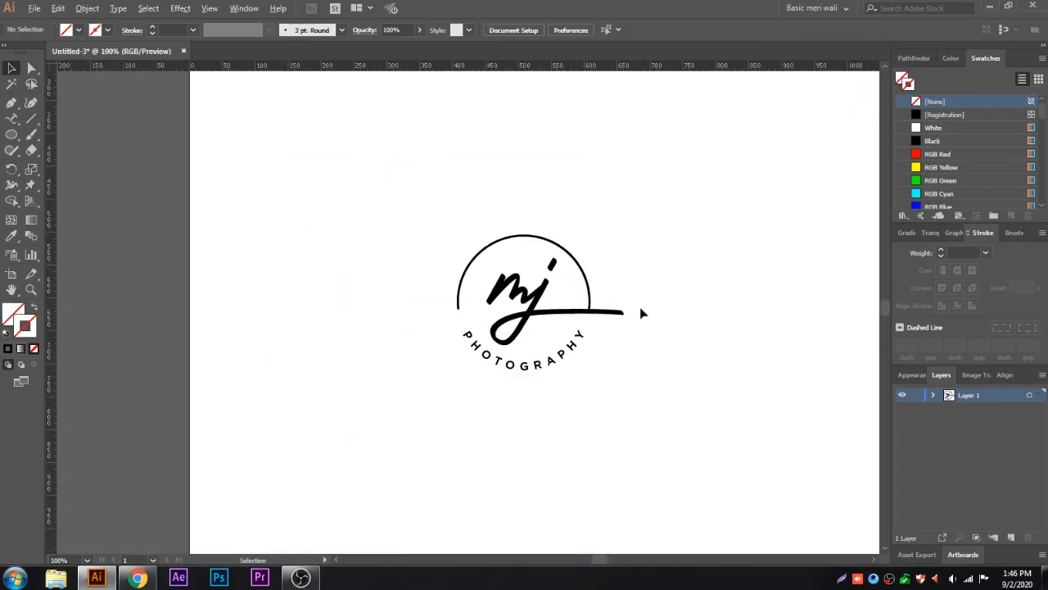
drag(650, 288, 430, 290)
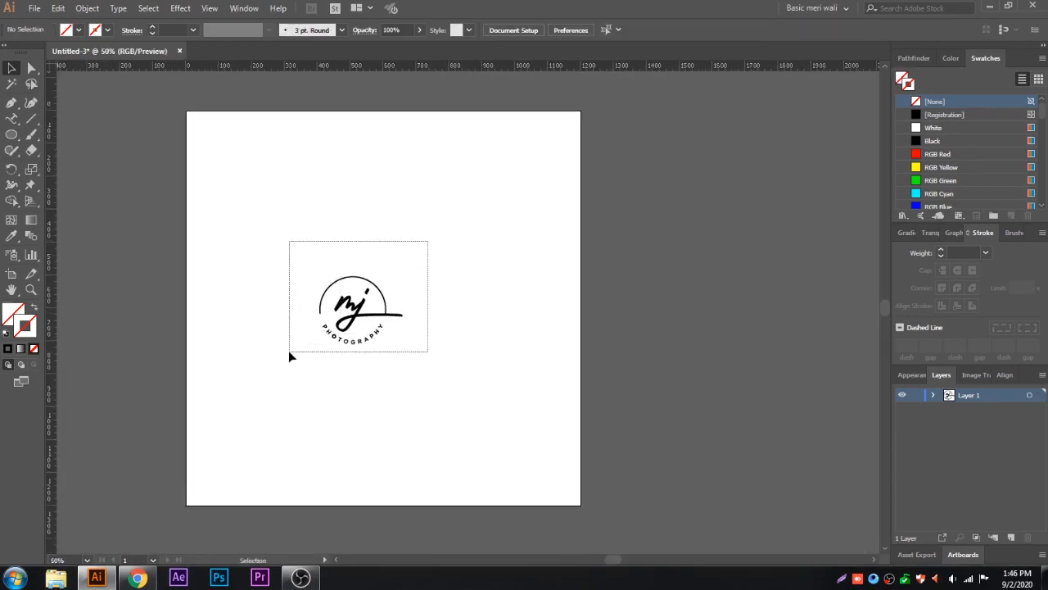
drag(310, 338, 311, 342)
drag(403, 273, 427, 249)
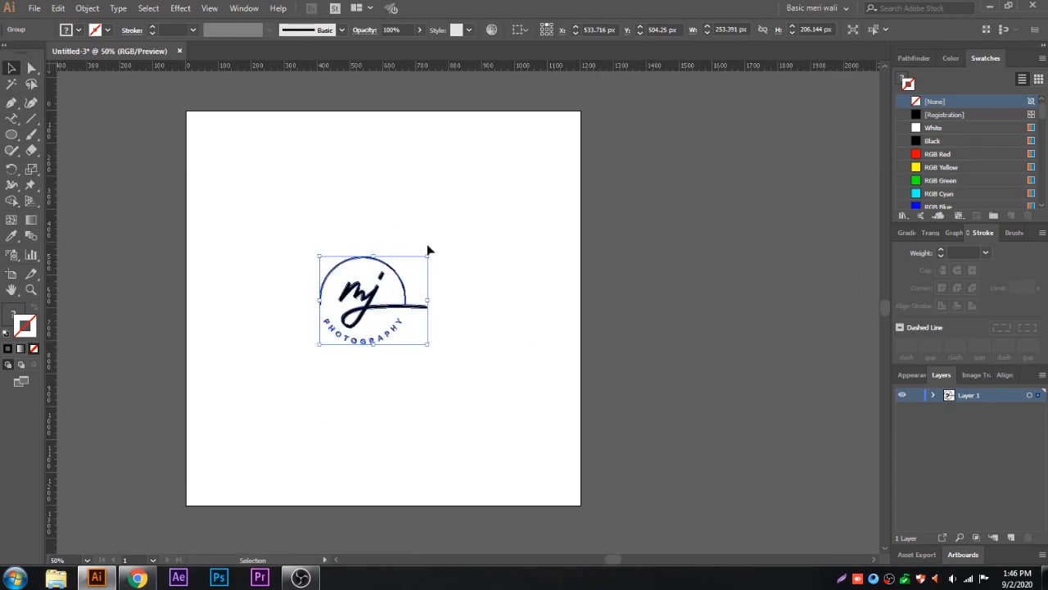
click(443, 291)
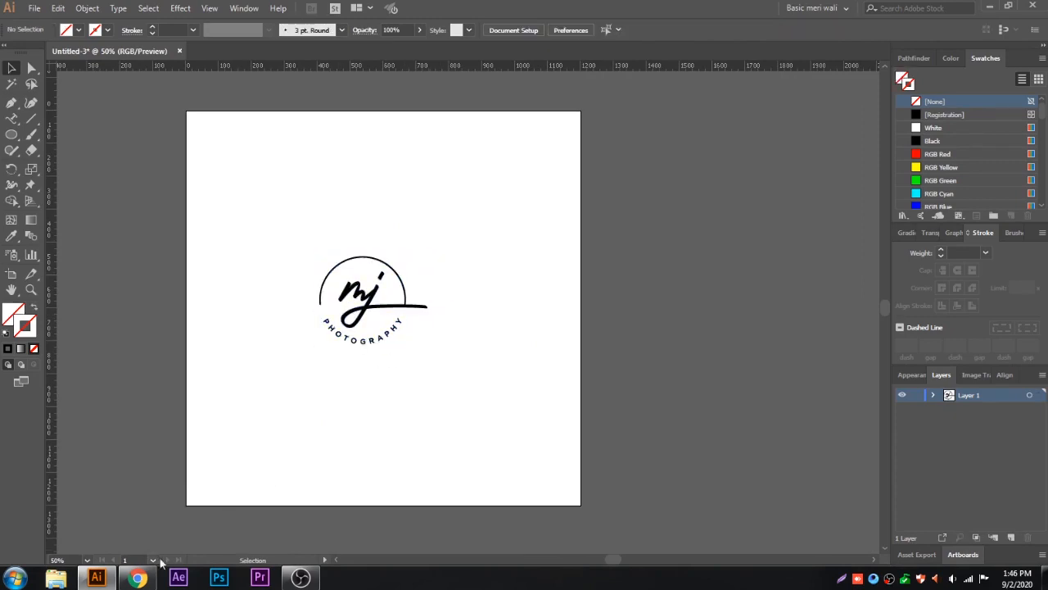
Step: Switch to Chrome and search Google for "photography background hd" in the empty new tab
click(137, 577)
click(174, 9)
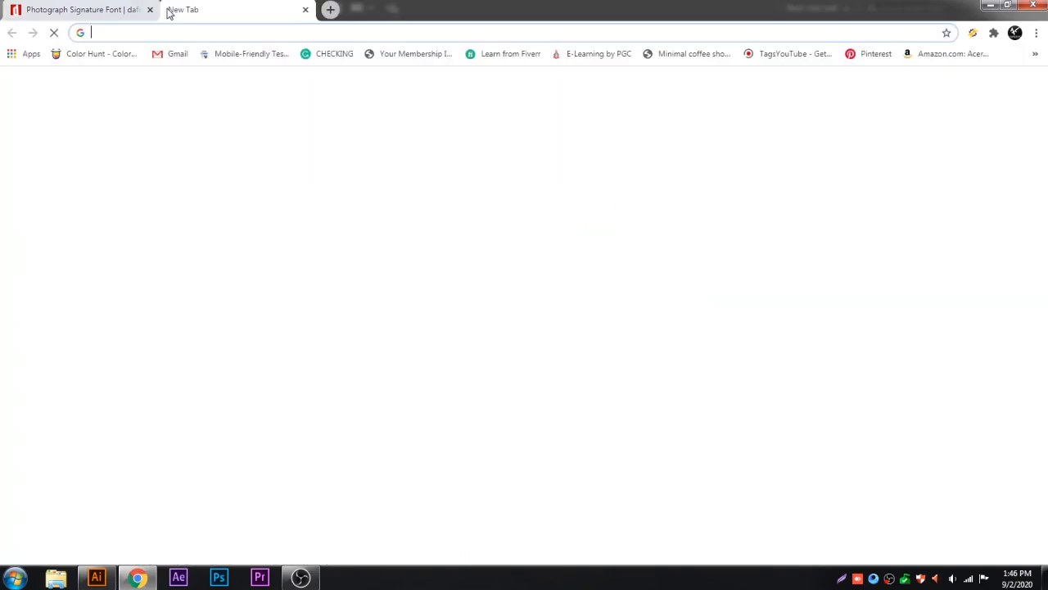
text(pHOTOGR)
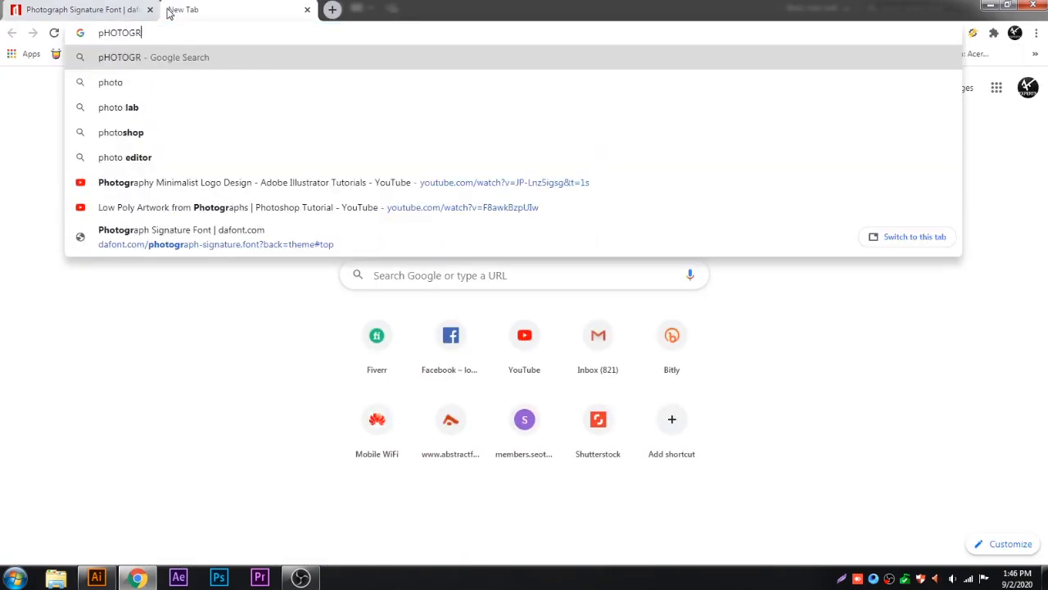
text(APHY BACK)
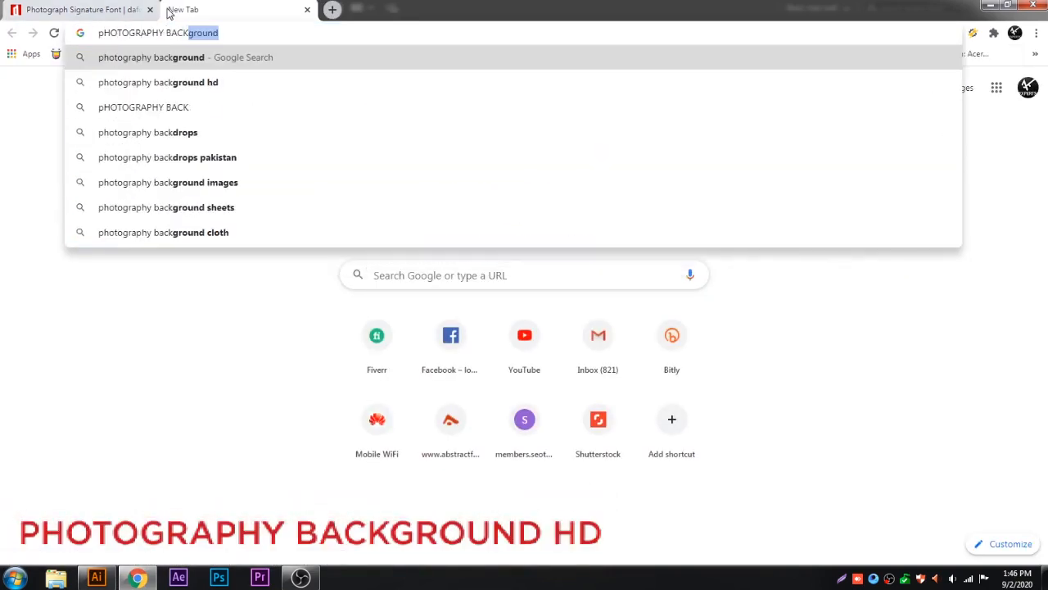
click(190, 82)
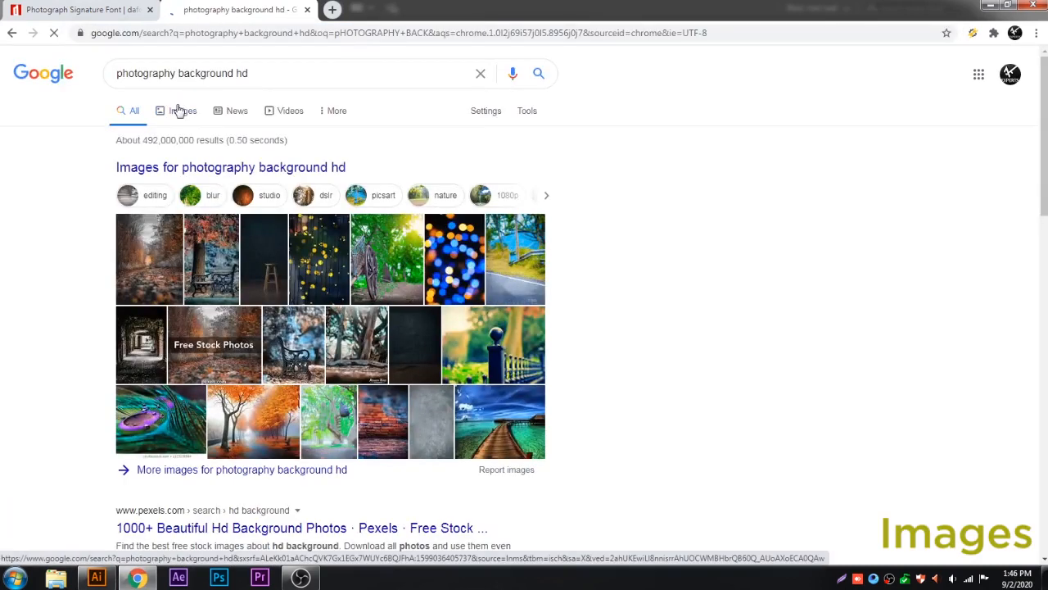
Step: Show the image results and filter them to the Large size
click(178, 111)
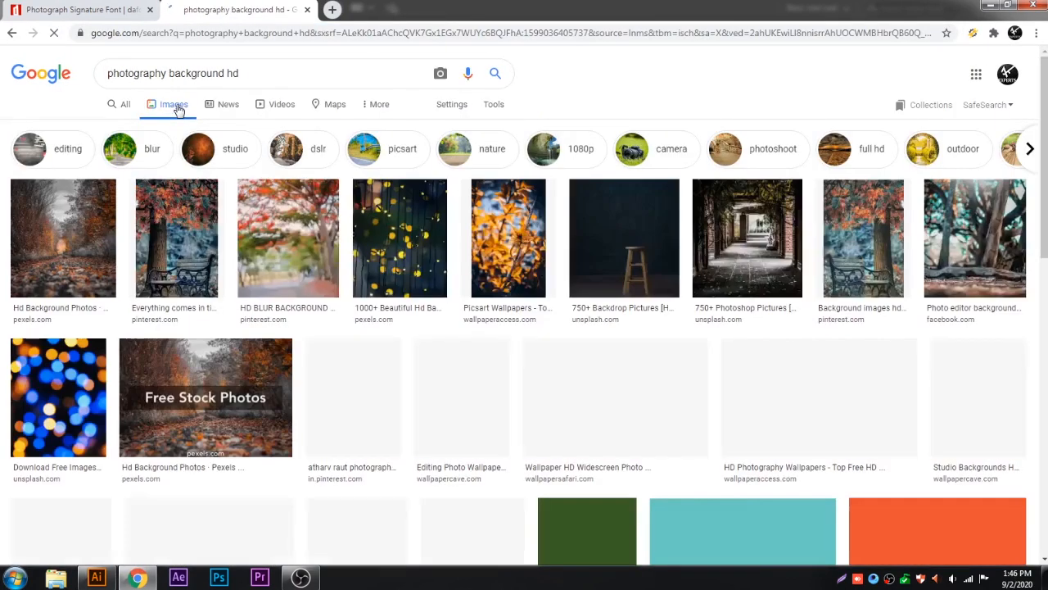
click(494, 107)
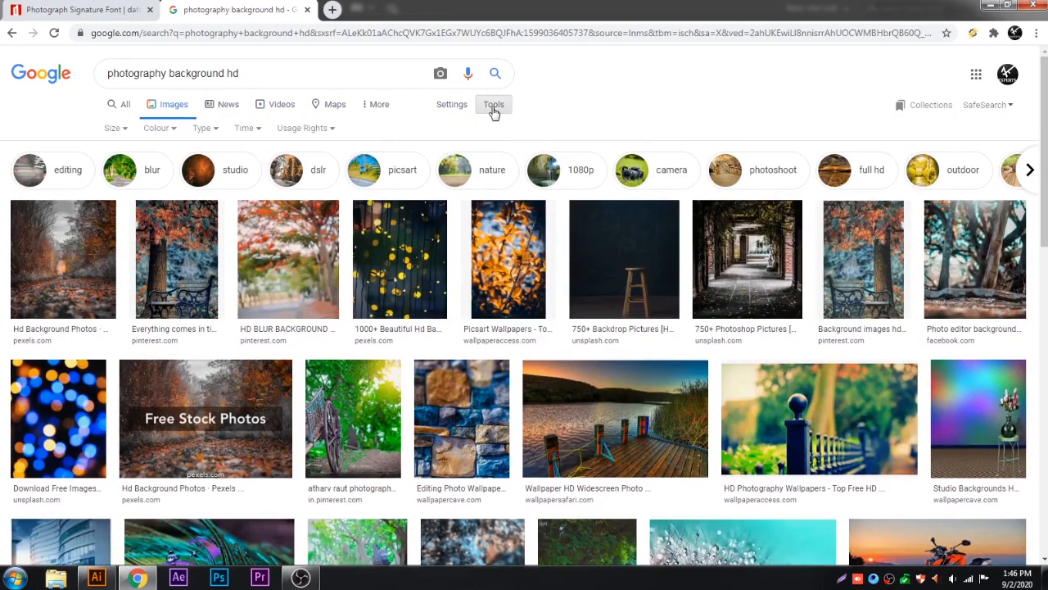
click(115, 128)
click(122, 167)
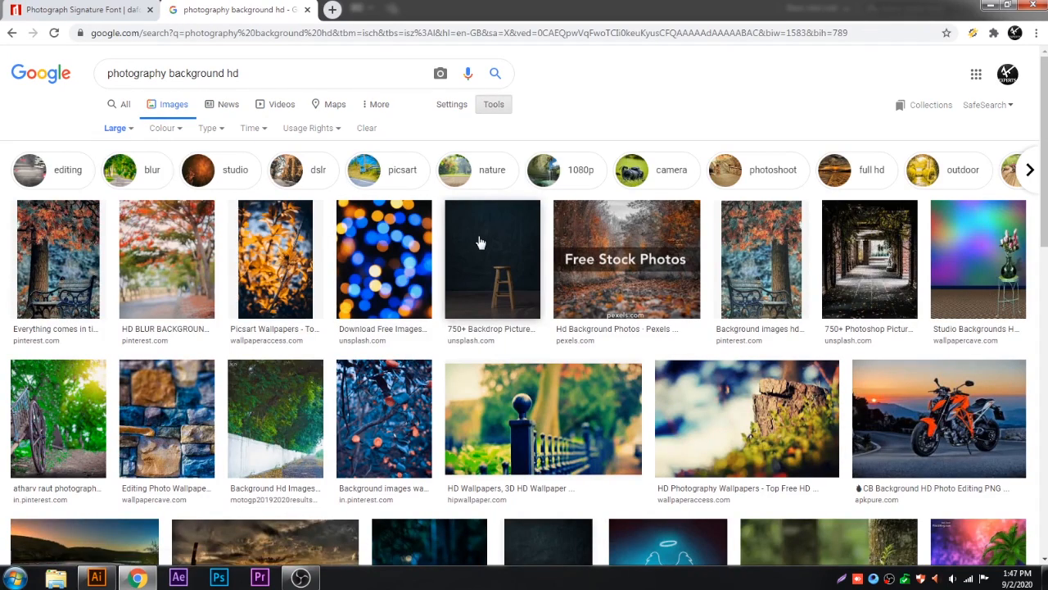
Step: Open the WallpaperAccess photo of a tree stump with green foliage and save the image to the computer
click(696, 393)
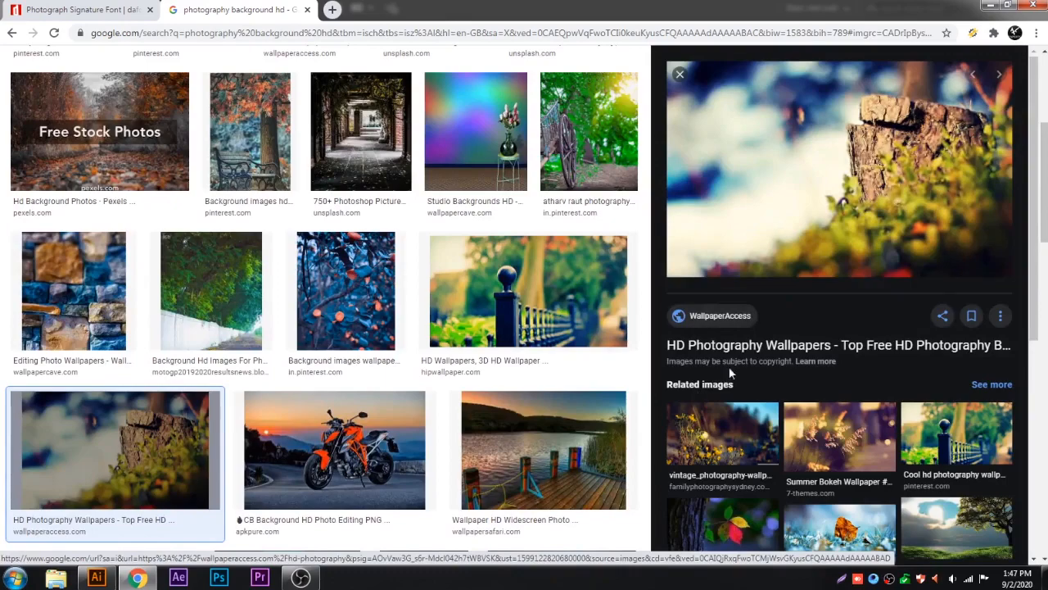
right_click(764, 172)
click(798, 288)
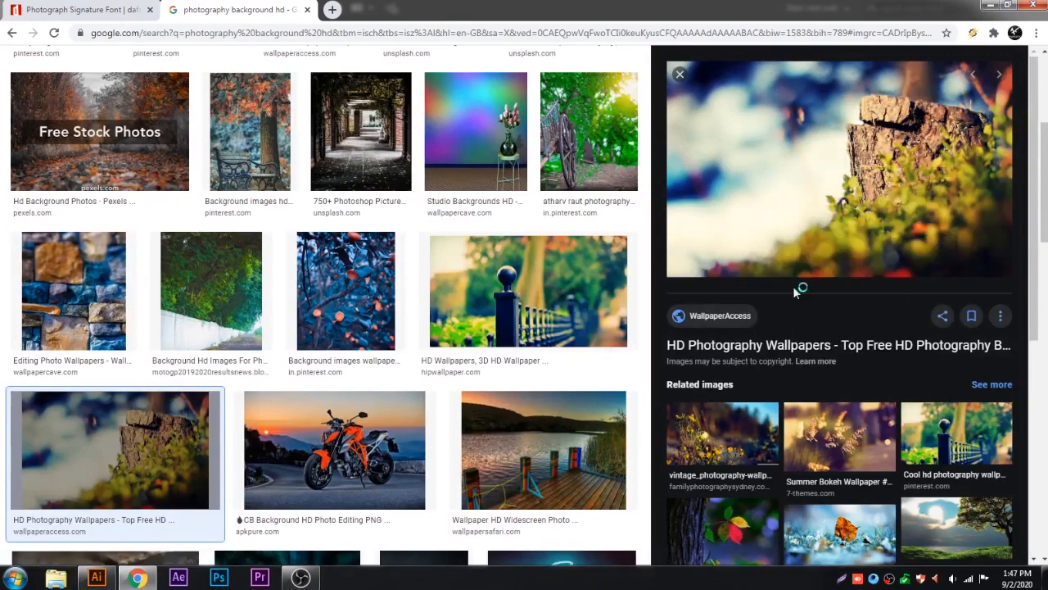
click(935, 546)
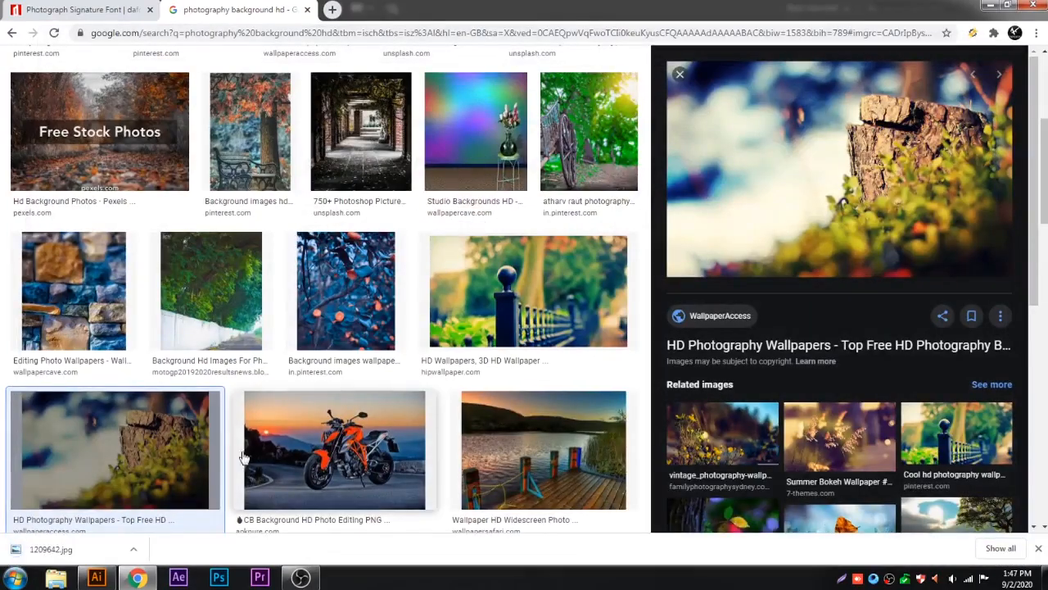
Step: Place the downloaded 1209642.jpg in the Illustrator document and centre it on the artboard, shifted left so the stump fills the middle
drag(104, 571, 307, 327)
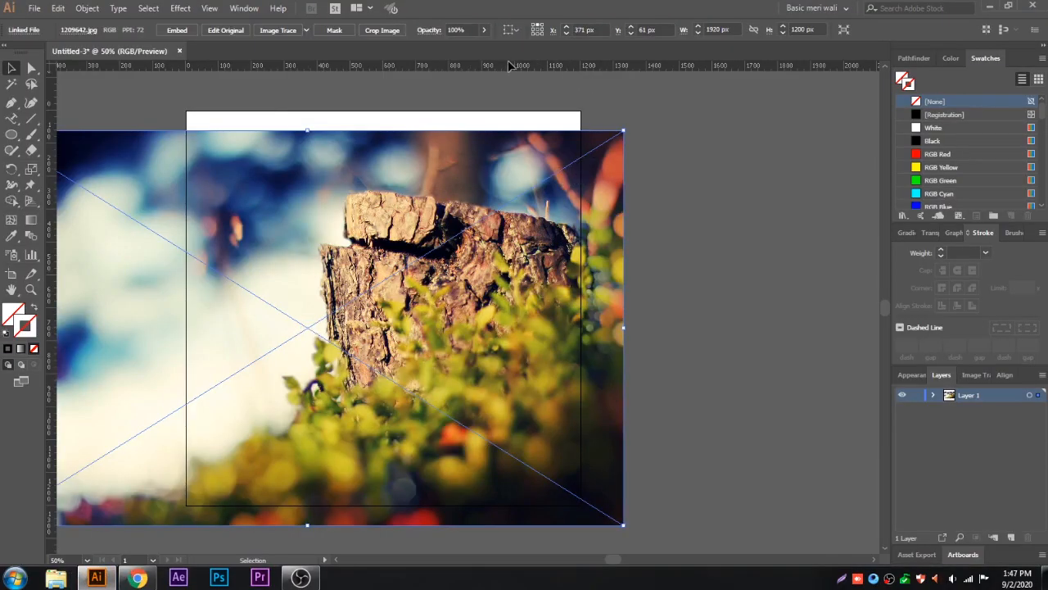
click(509, 31)
click(542, 75)
click(551, 31)
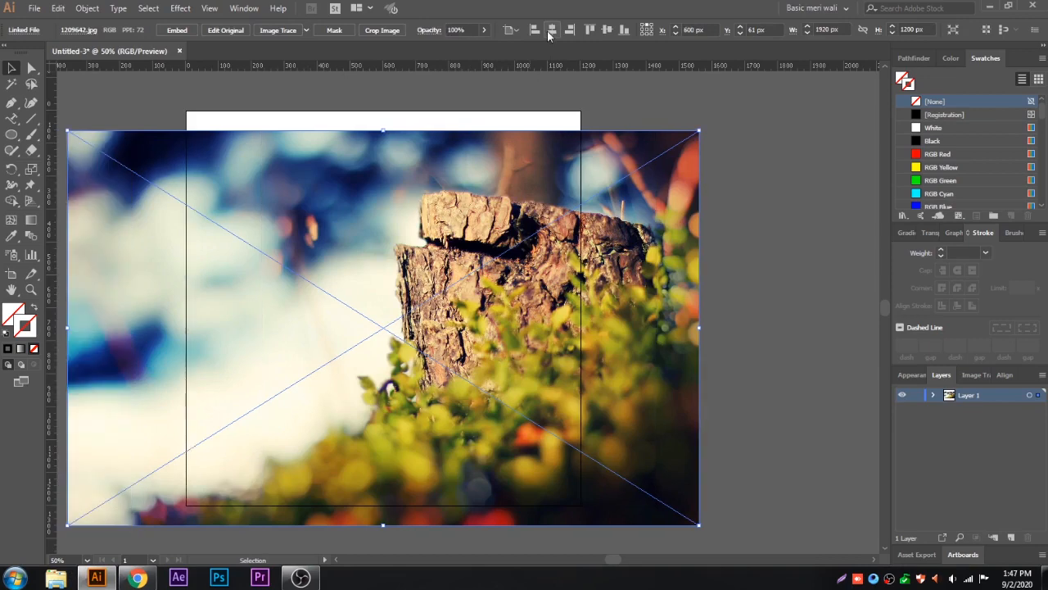
click(606, 30)
drag(659, 217, 540, 231)
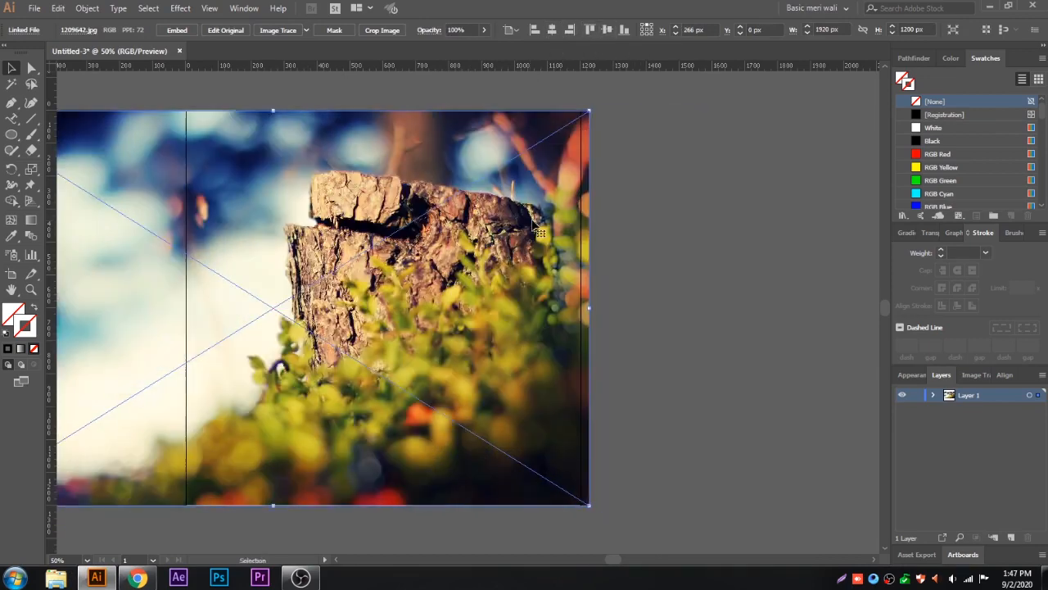
click(630, 202)
Step: Create a 1200 x 1200 px rectangle in the empty area beside the artboard
click(13, 135)
click(76, 135)
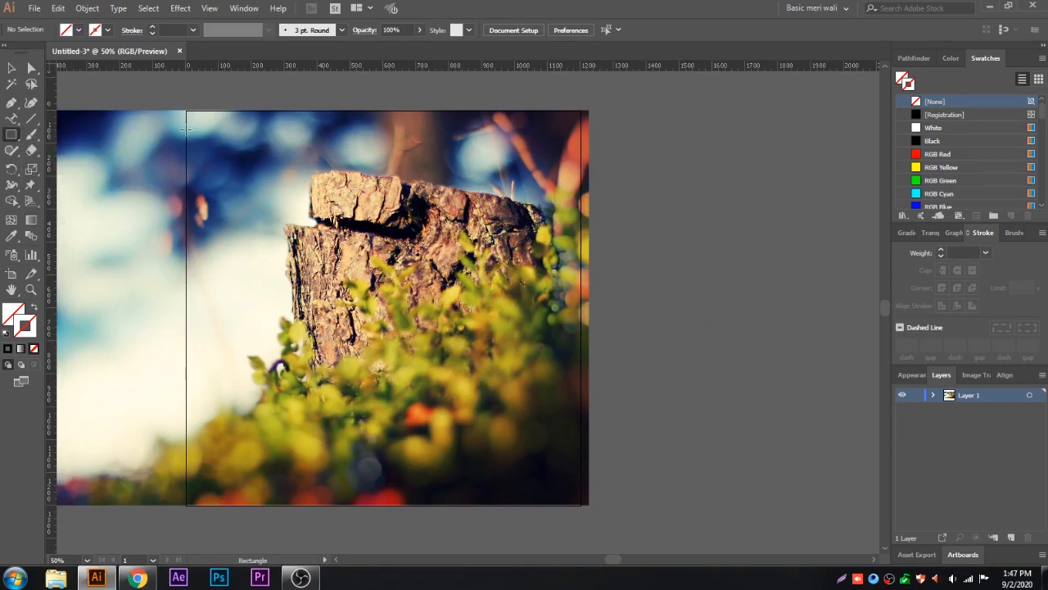
click(679, 204)
text(1200)
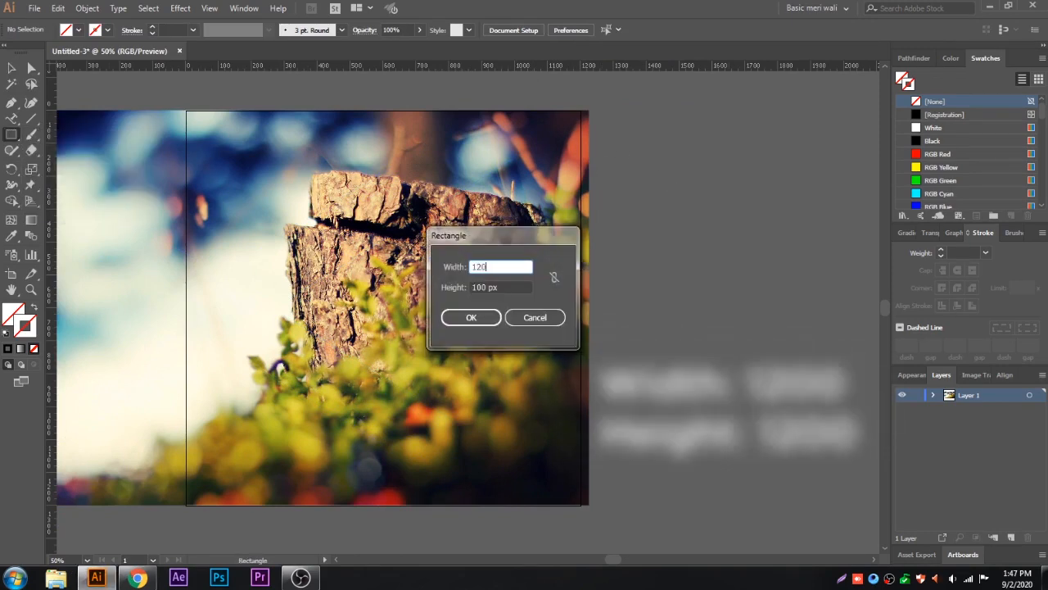
double_click(481, 286)
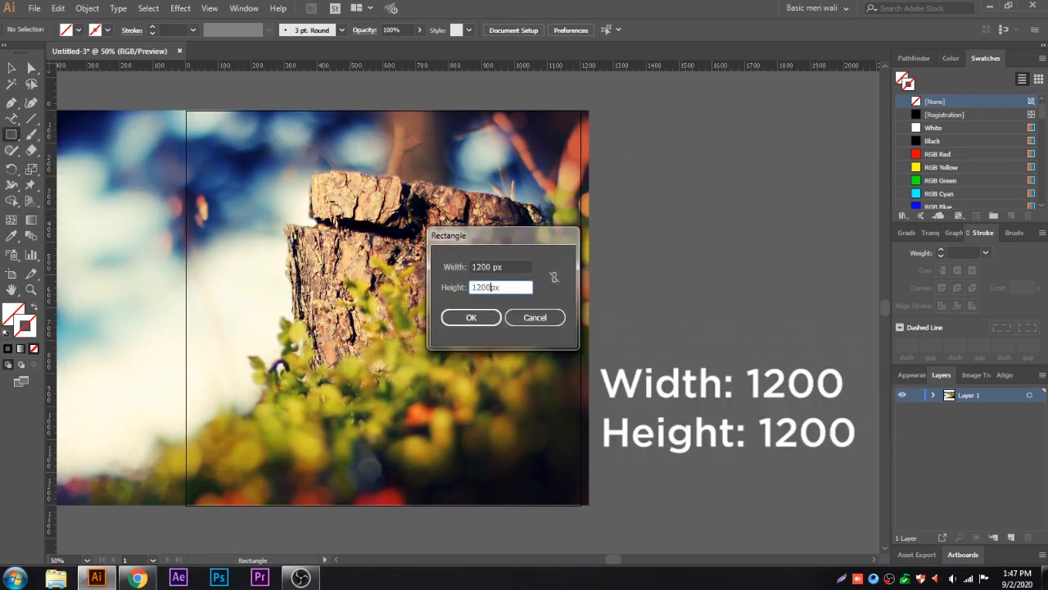
click(480, 315)
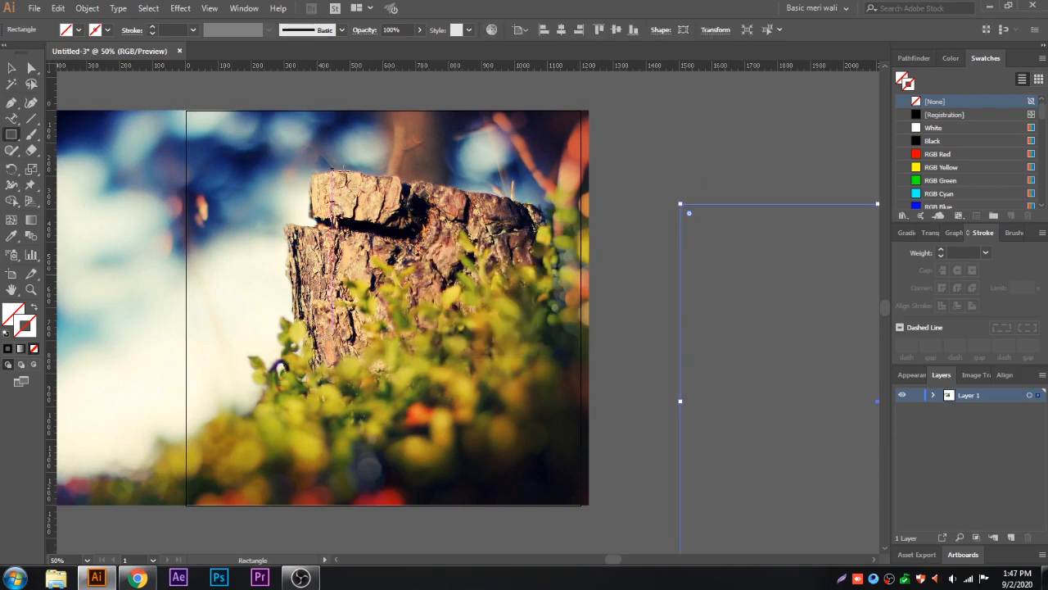
Step: Fill the 1200 x 1200 px rectangle with black and centre it horizontally and vertically on the artboard
click(12, 68)
click(9, 348)
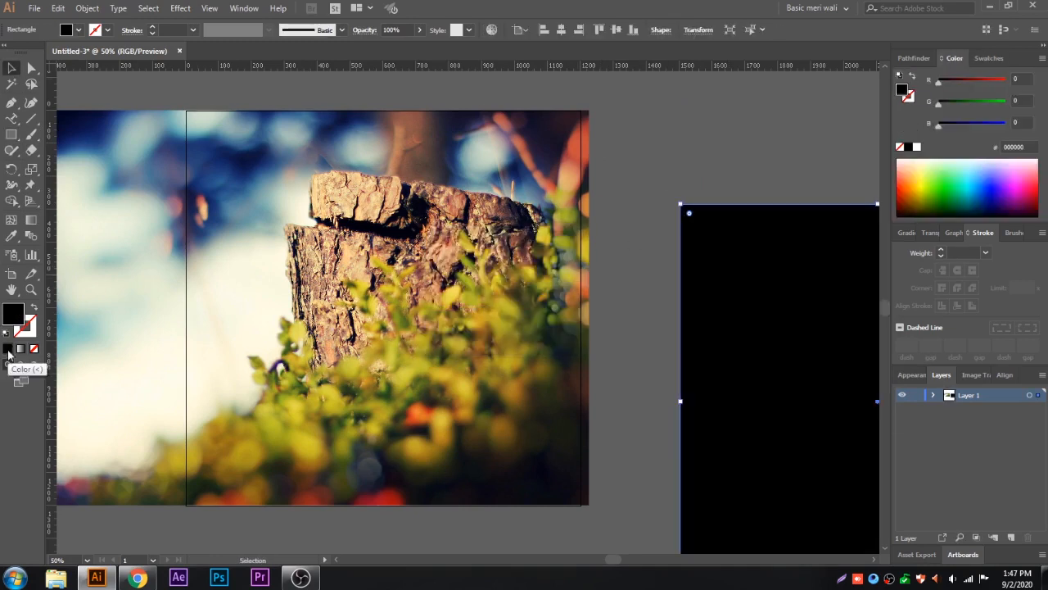
click(560, 29)
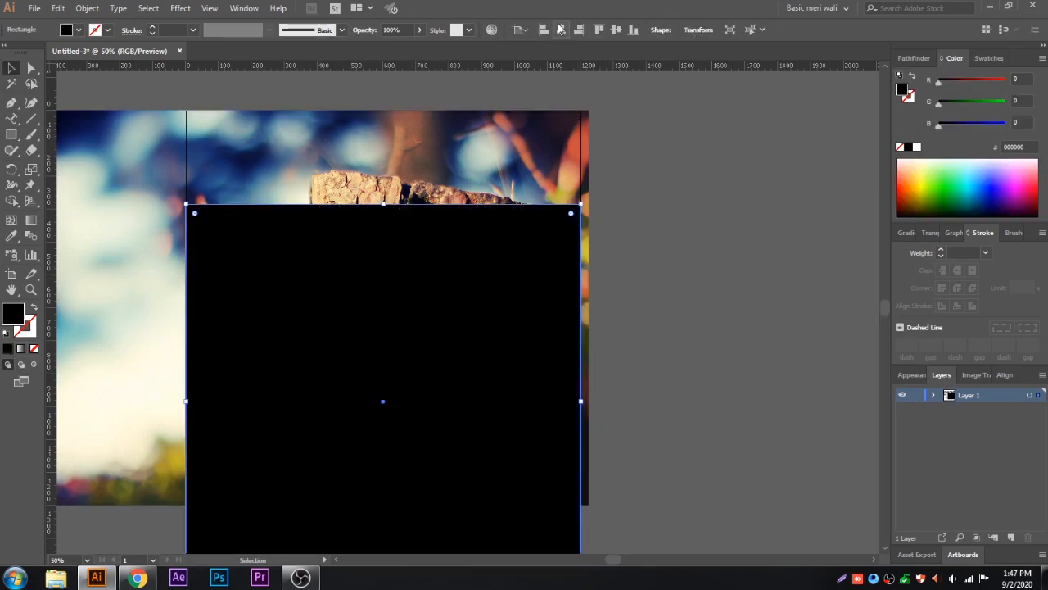
click(611, 31)
Step: Select the black rectangle together with the photo and send both to the back, behind the logo
key(ctrl+a)
right_click(528, 151)
mouse_move(568, 243)
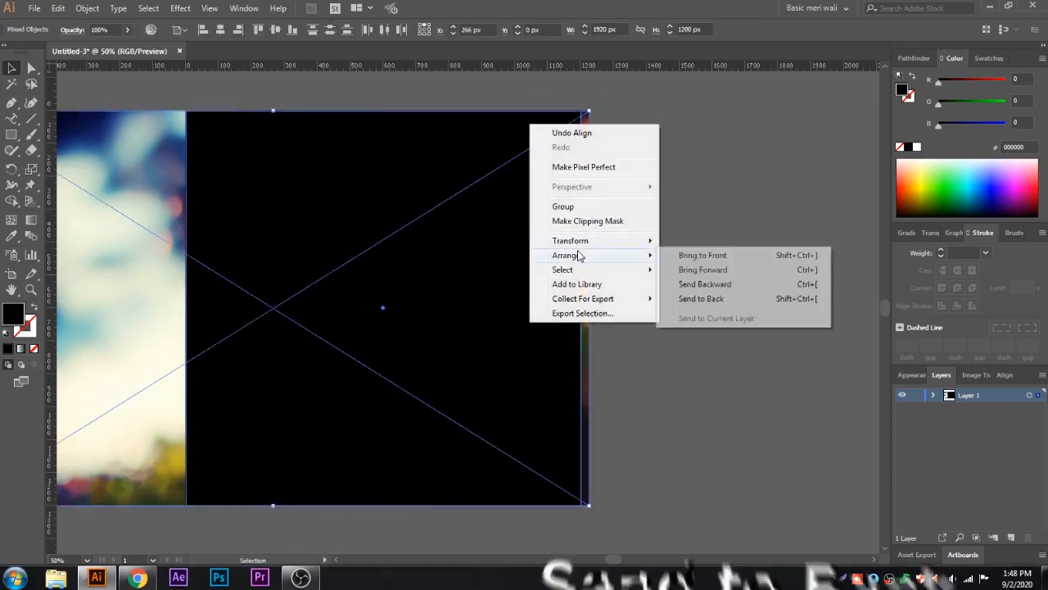
click(622, 300)
click(678, 299)
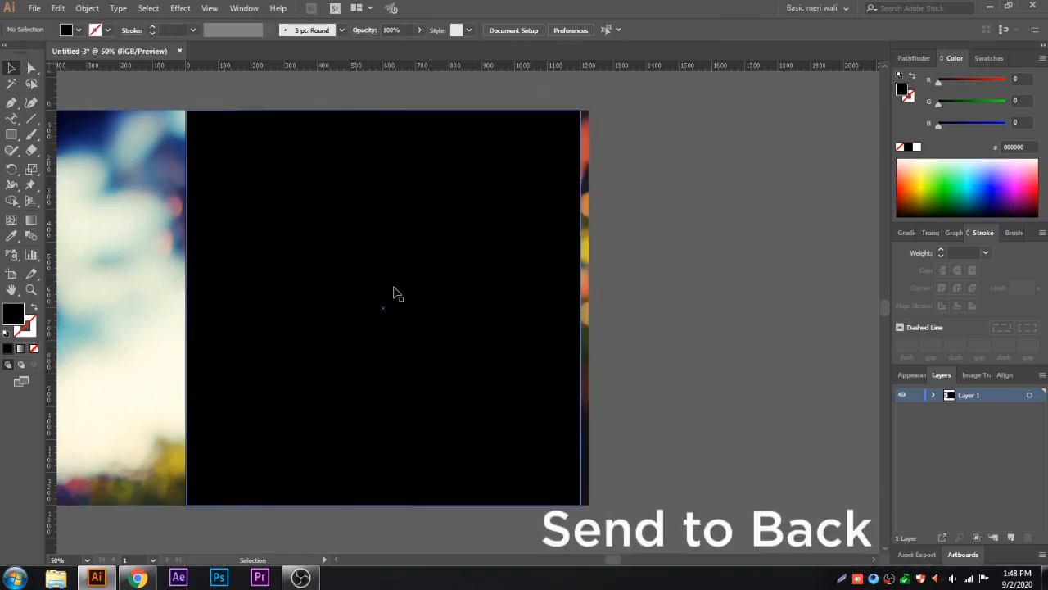
Step: Recolour the mj PHOTOGRAPHY logo group white and deselect it
click(393, 292)
click(916, 147)
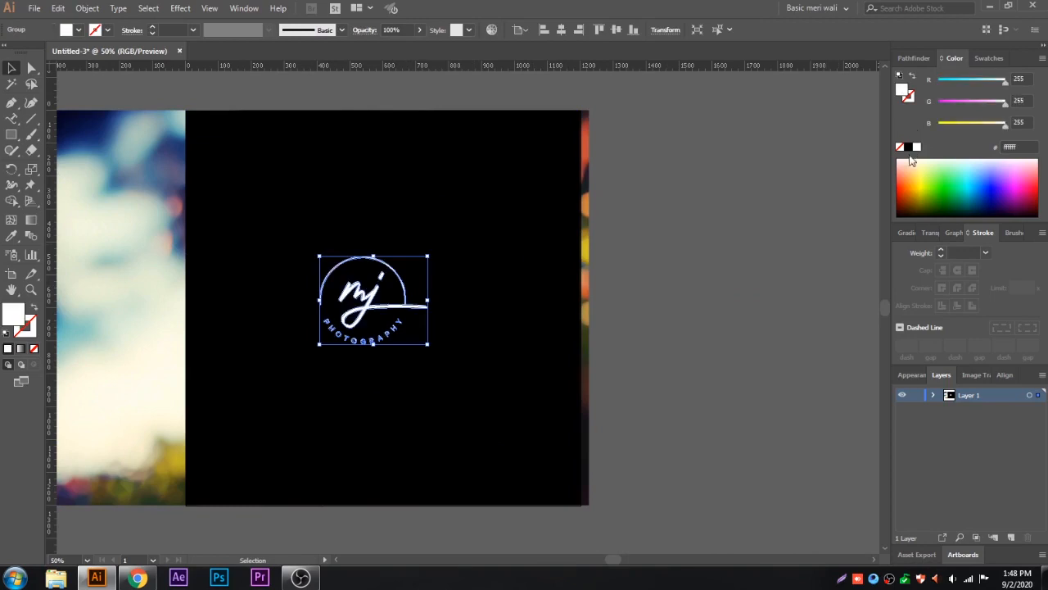
click(647, 229)
Step: Reduce the black rectangle's opacity to 80% so the stump photo shows through
click(530, 217)
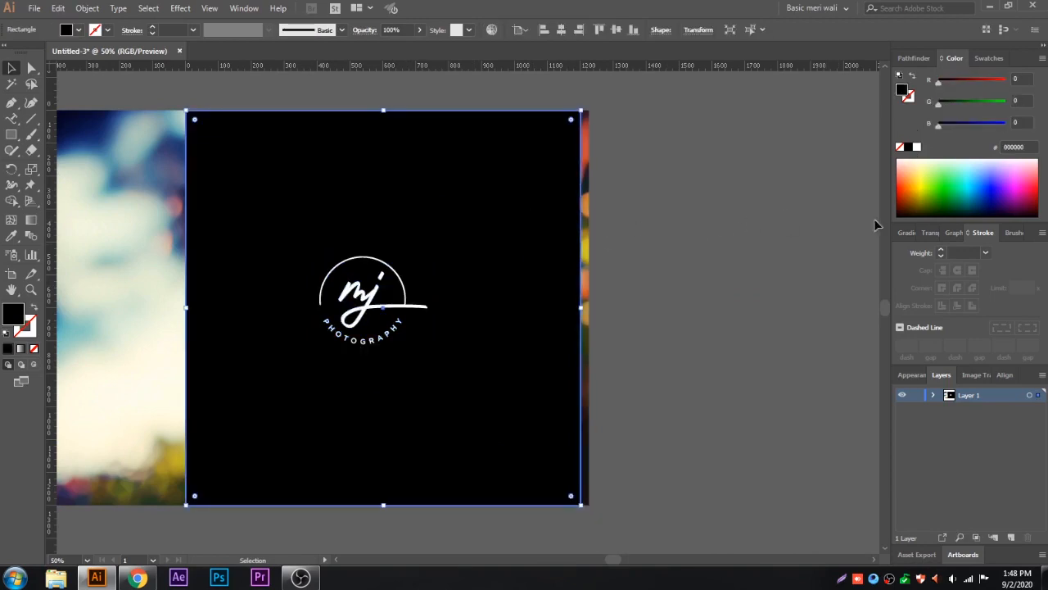
click(930, 232)
click(997, 252)
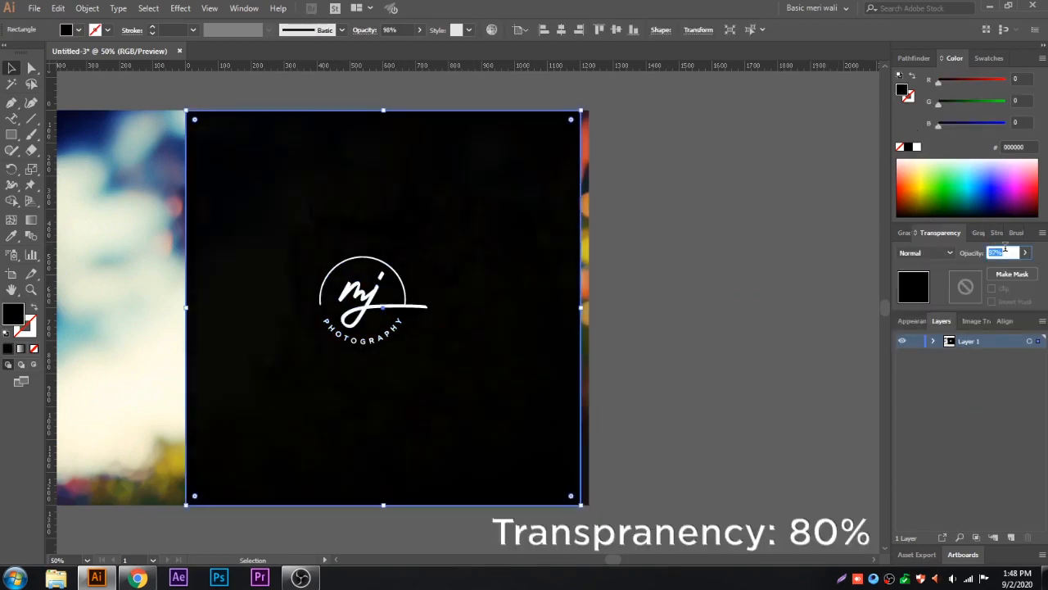
scroll(1005, 248, down, 12)
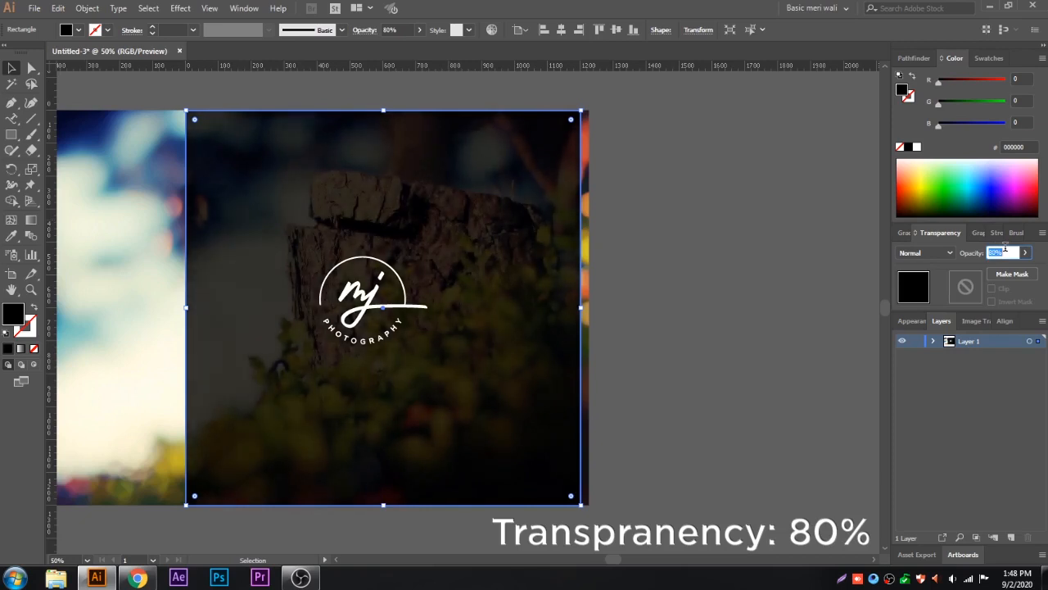
click(697, 285)
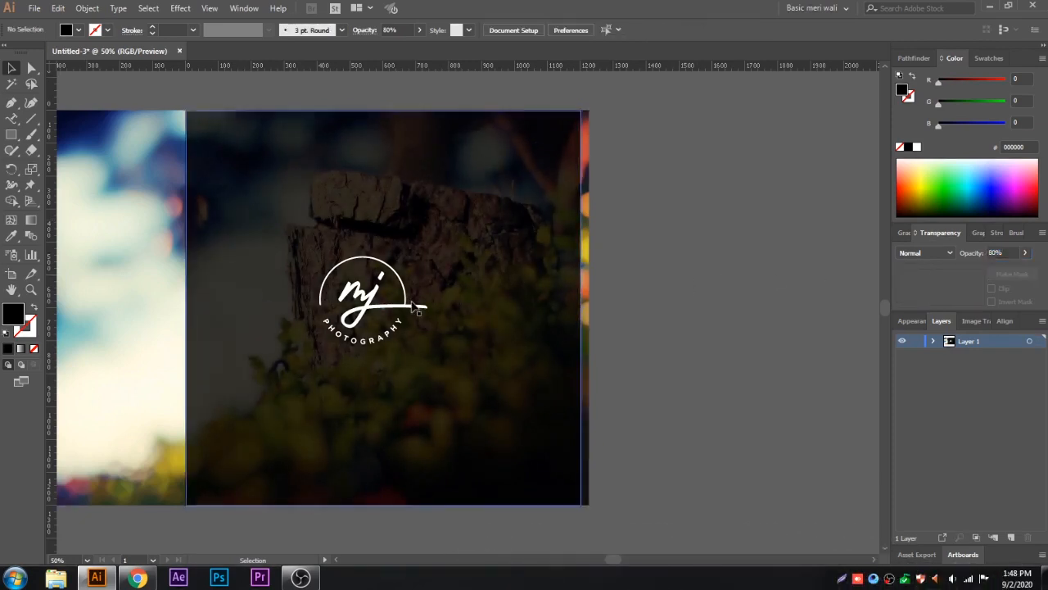
Step: Centre the white logo group horizontally and vertically on the artboard
click(414, 309)
click(561, 31)
click(615, 32)
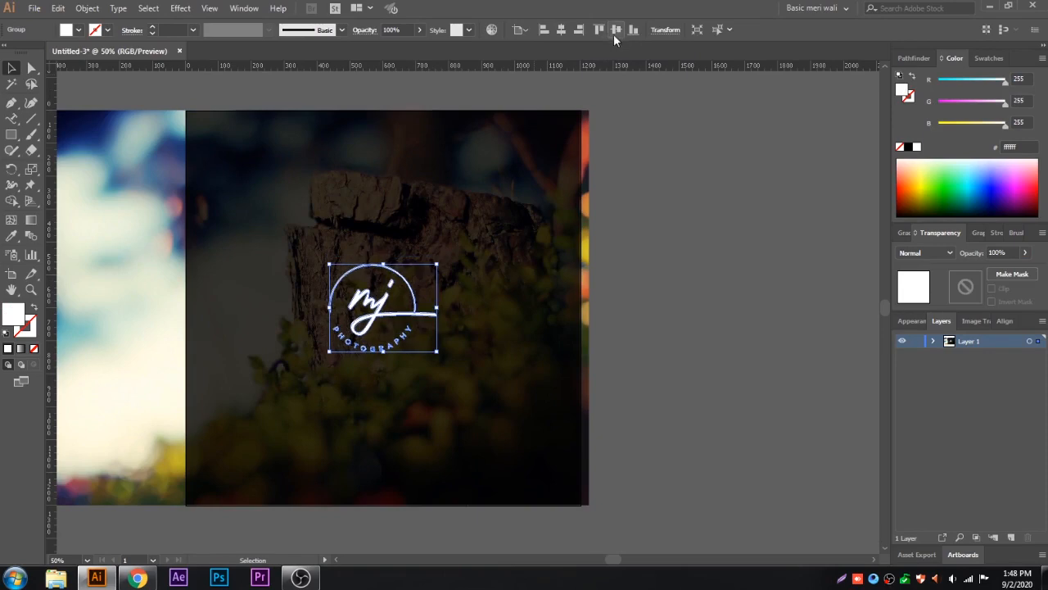
Step: Apply a previewed Drop Shadow to the logo with Multiply mode, 75% opacity, 7 px X and Y offsets and 5 px blur, then deselect the logo
scroll(420, 362, up, 2)
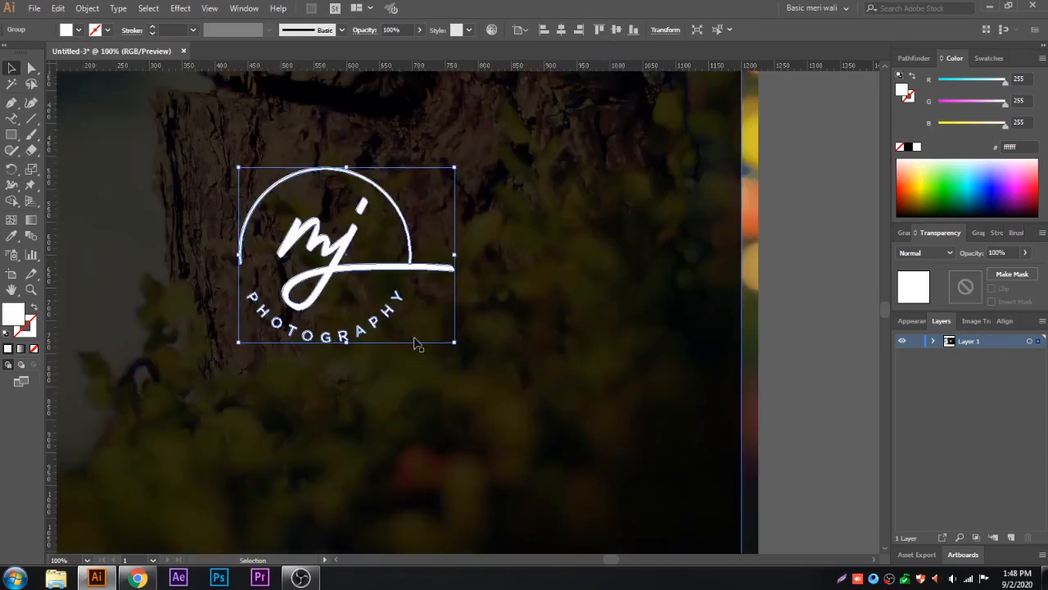
click(180, 8)
mouse_move(303, 157)
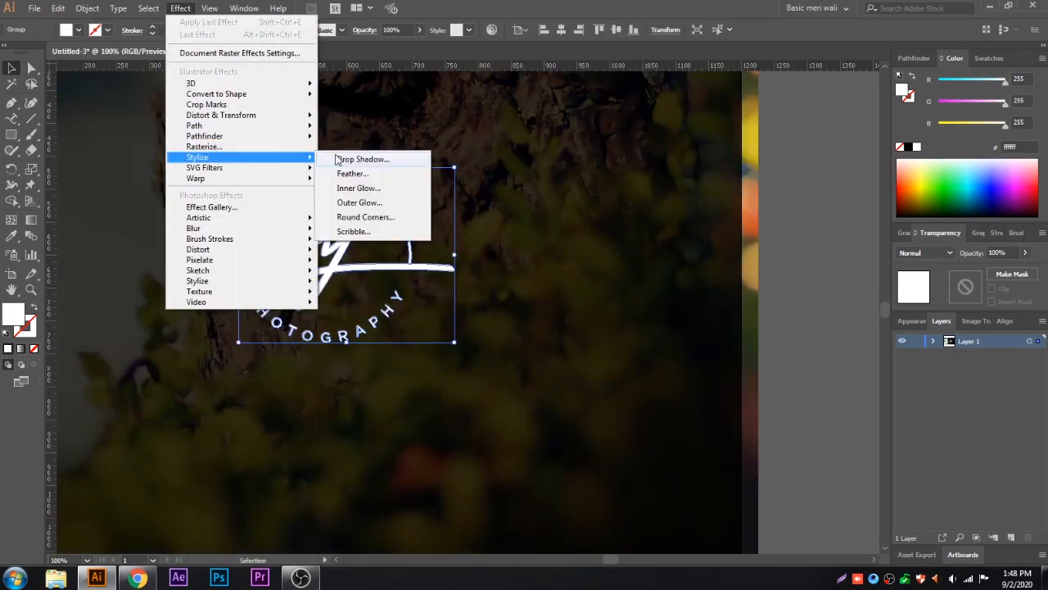
click(361, 159)
click(810, 285)
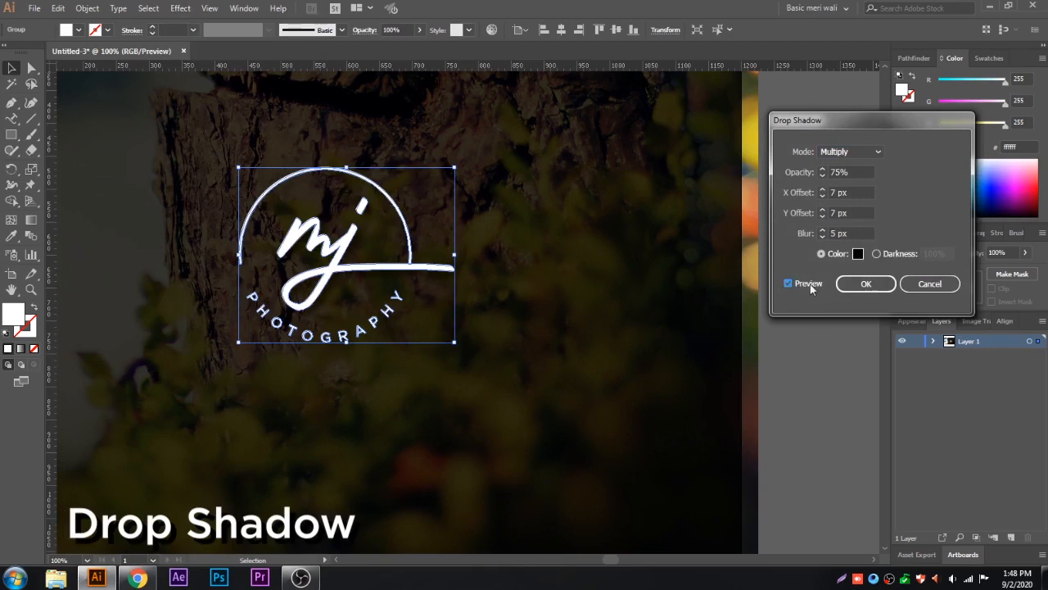
click(847, 285)
scroll(286, 208, up, 2)
drag(314, 195, 298, 208)
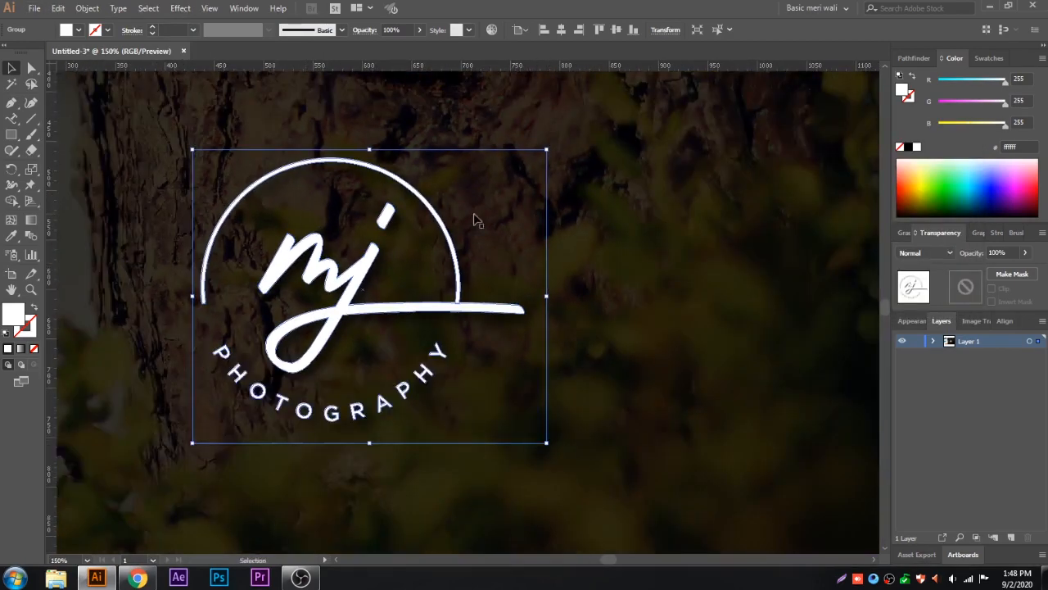
scroll(475, 218, up, 2)
click(660, 404)
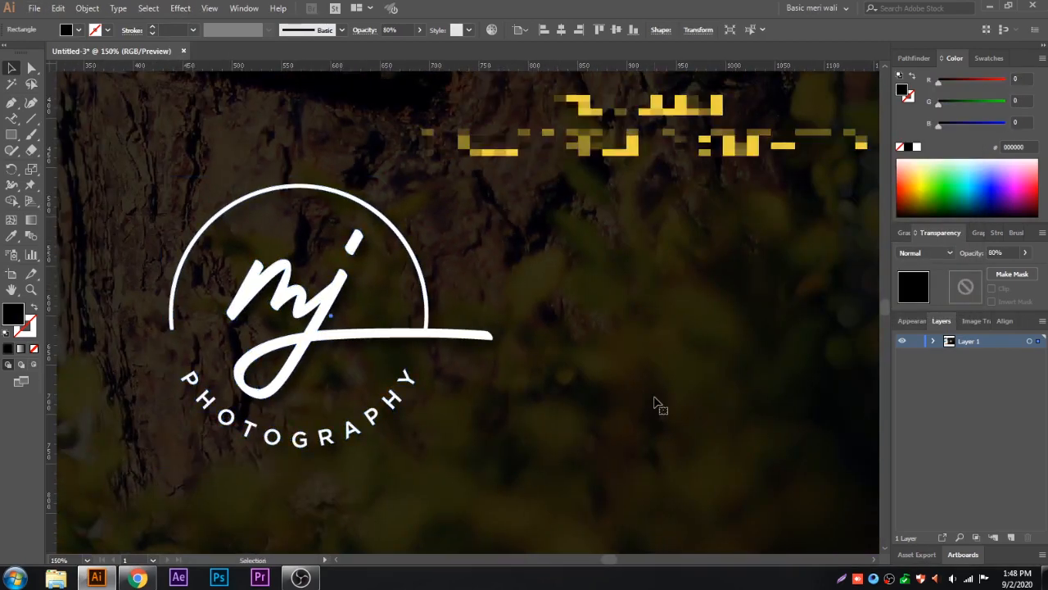